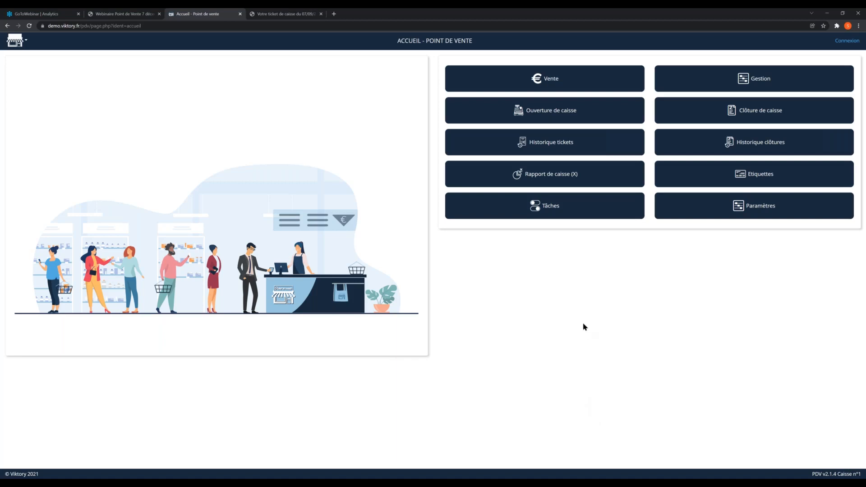
Step: Open the sales screen and sign in with the Admin seller profile by entering its PIN code
click(554, 76)
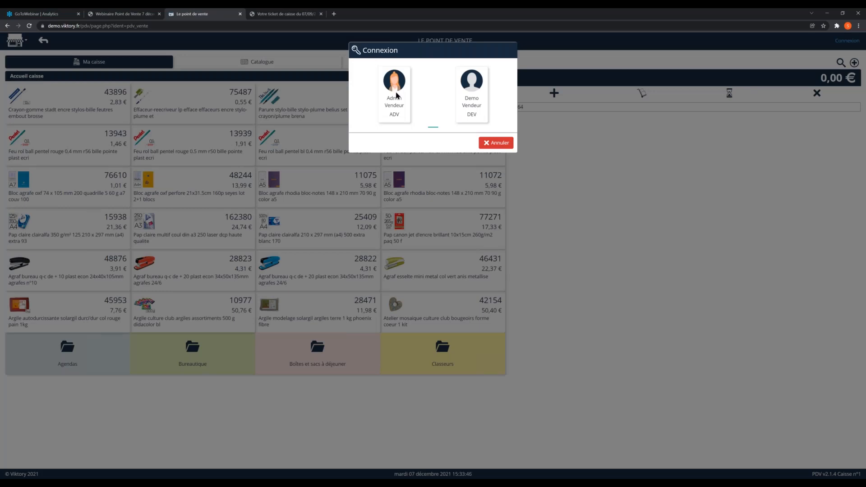
click(393, 86)
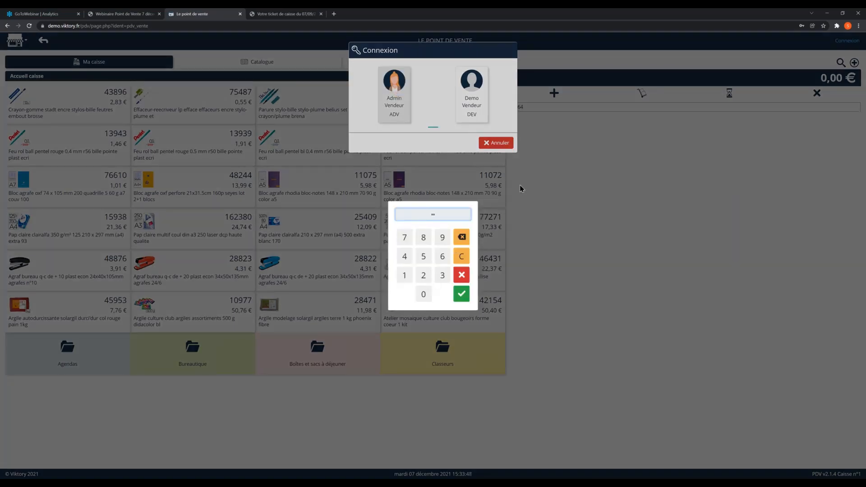
key(Return)
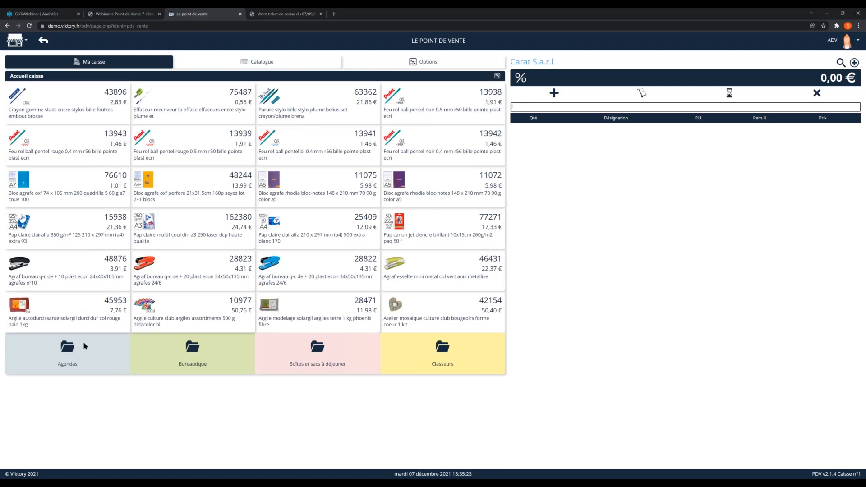
Step: Examine the product folders Agendas, Bureautique, Boîtes et sacs à déjeuner and Classeurs on the register's home page
click(67, 347)
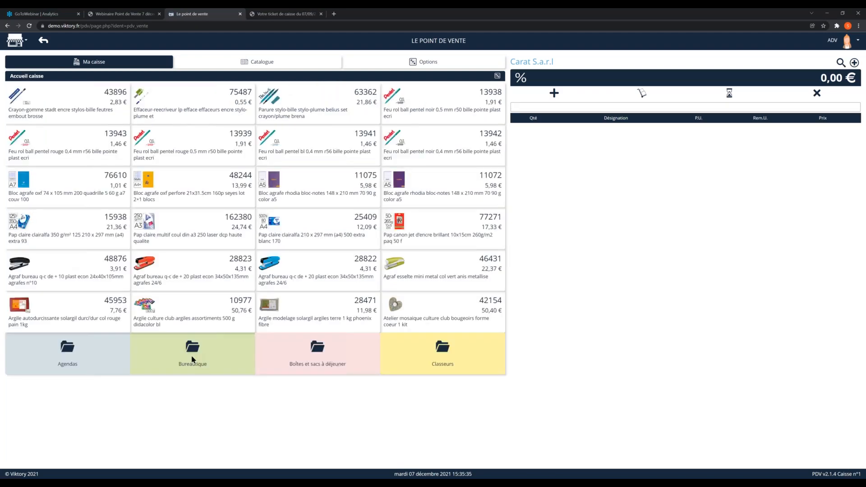
click(192, 359)
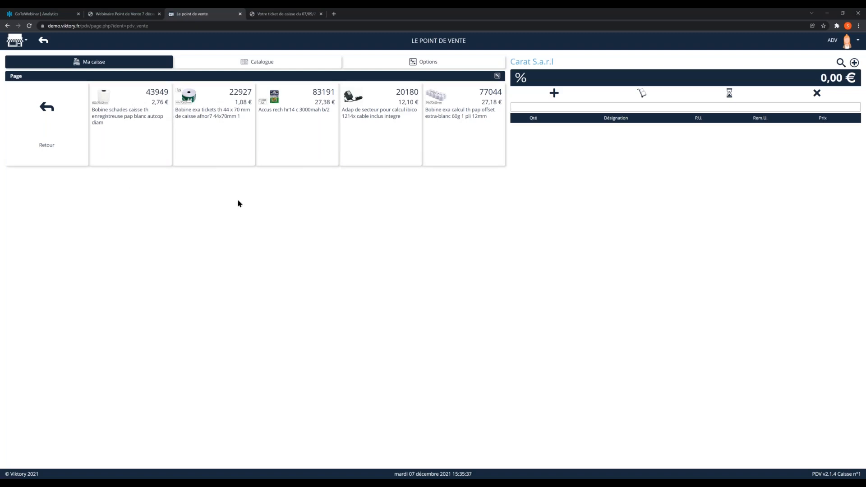
click(41, 106)
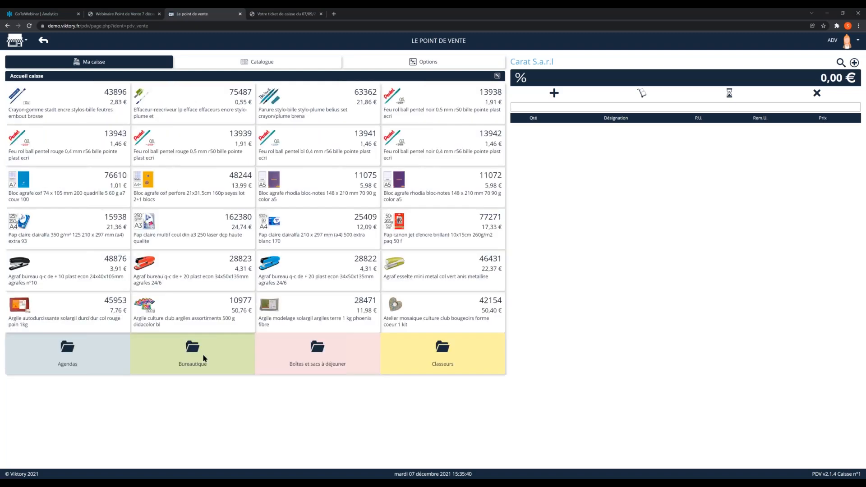
click(317, 355)
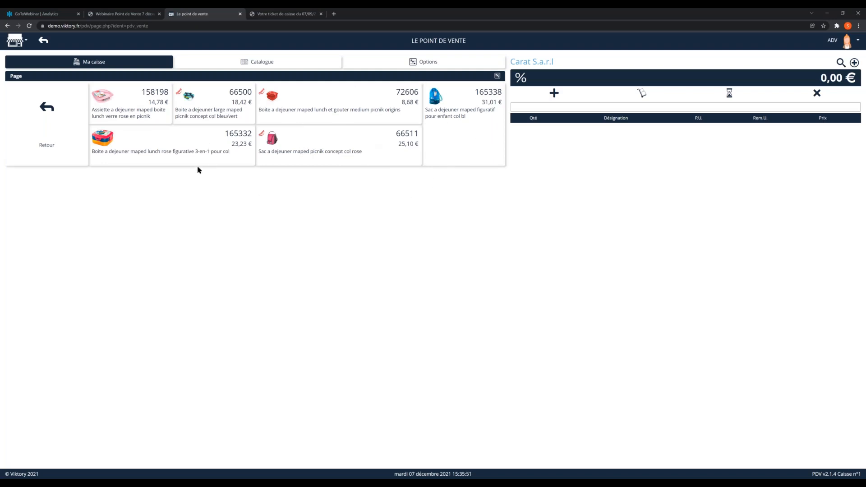
click(63, 118)
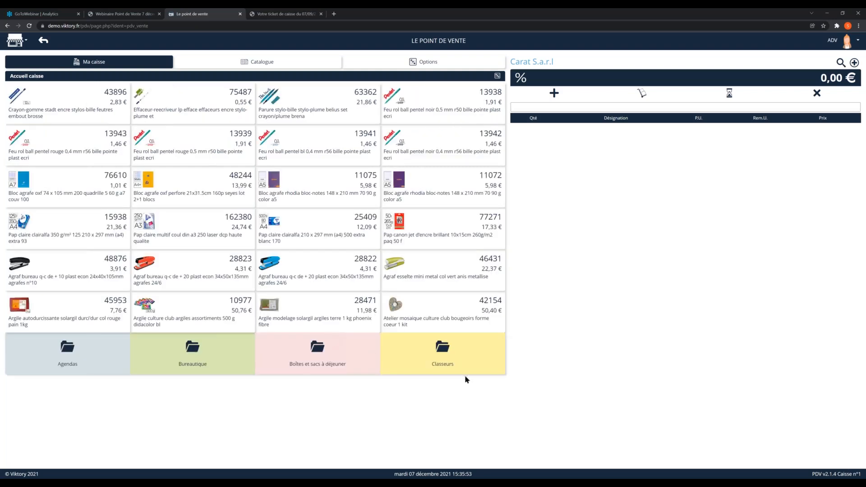
click(453, 354)
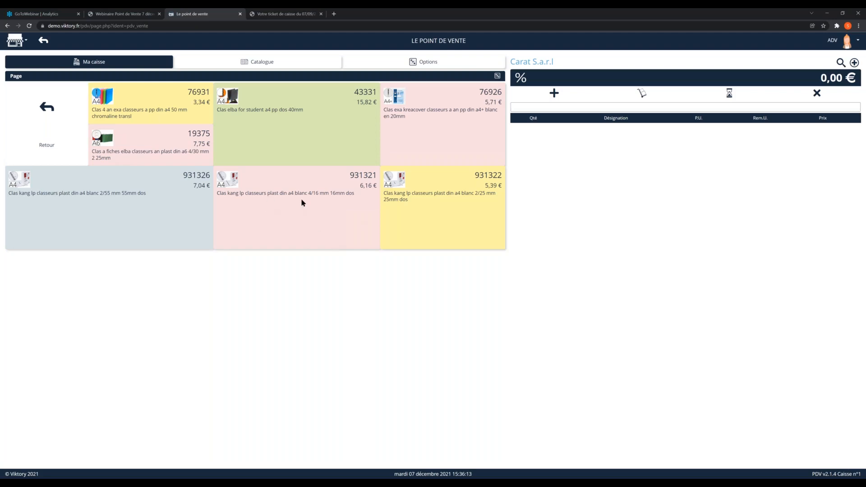
click(54, 123)
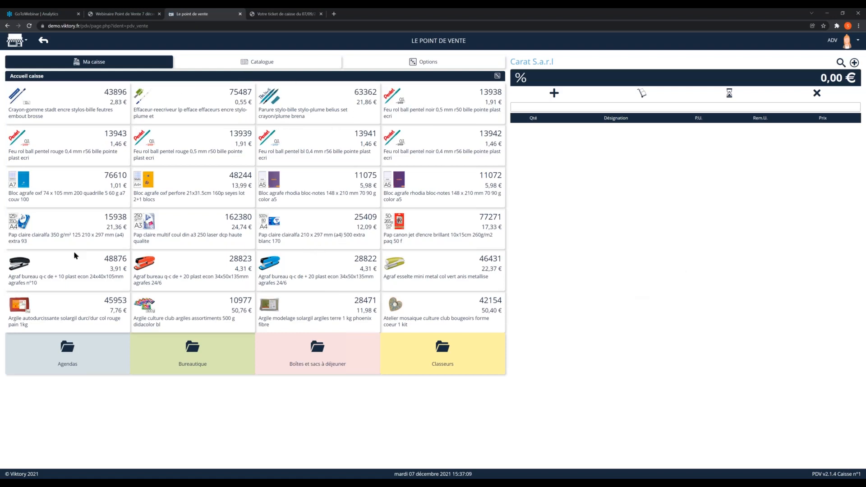
click(120, 351)
click(73, 117)
Step: Alternate the register layout between Loisirs Créatifs and Ecran Principal, finishing on Ecran Principal with its Agendas folder open
click(498, 78)
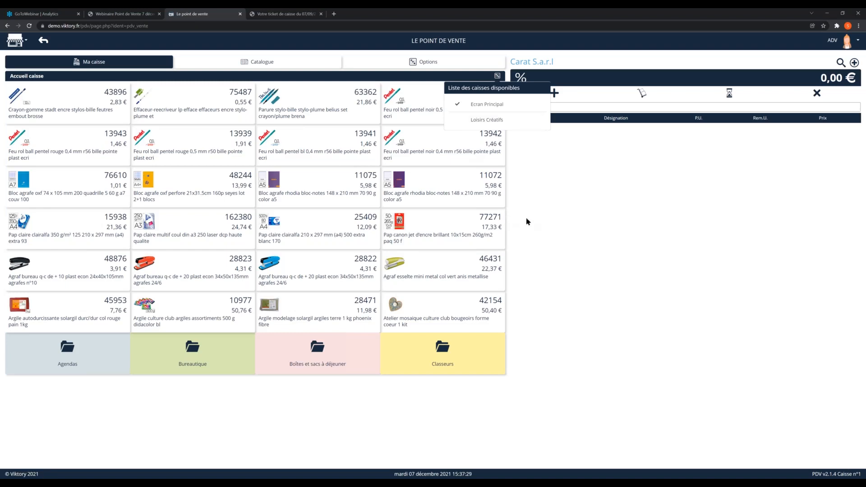
click(469, 120)
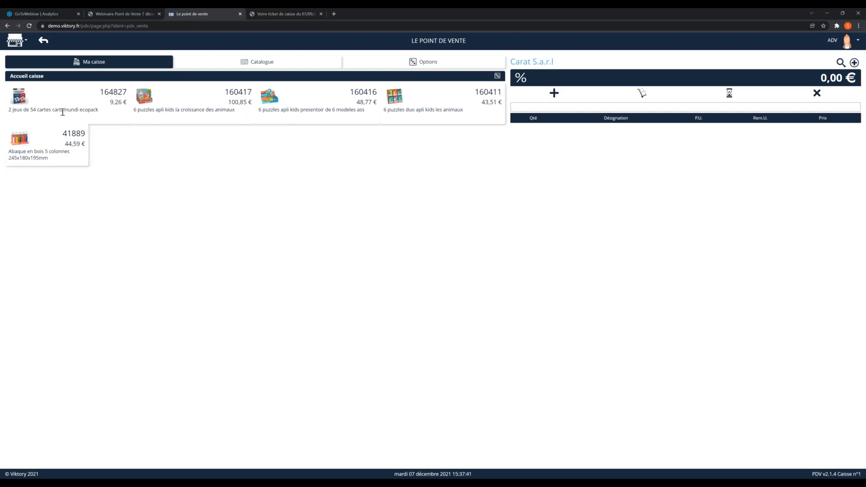
click(497, 77)
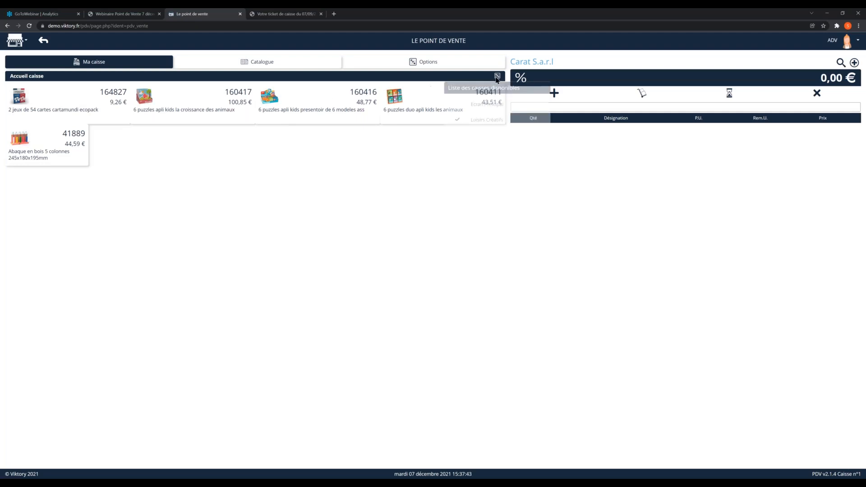
click(486, 104)
click(498, 78)
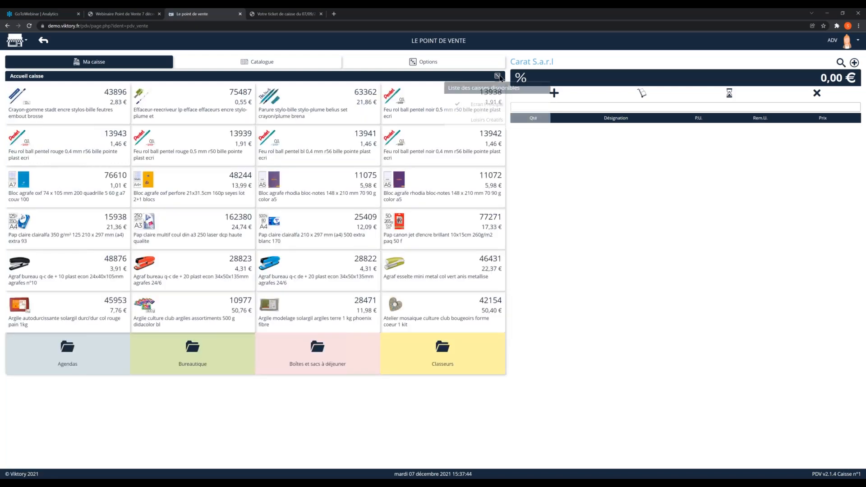
click(478, 119)
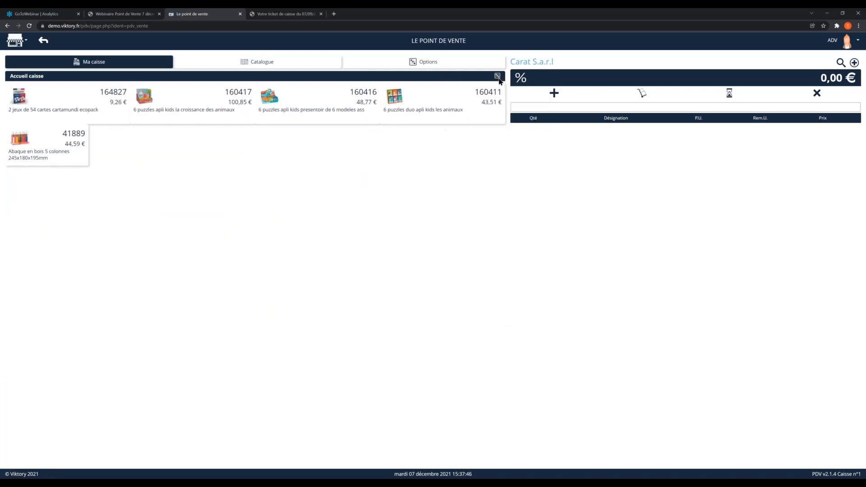
click(496, 76)
click(479, 107)
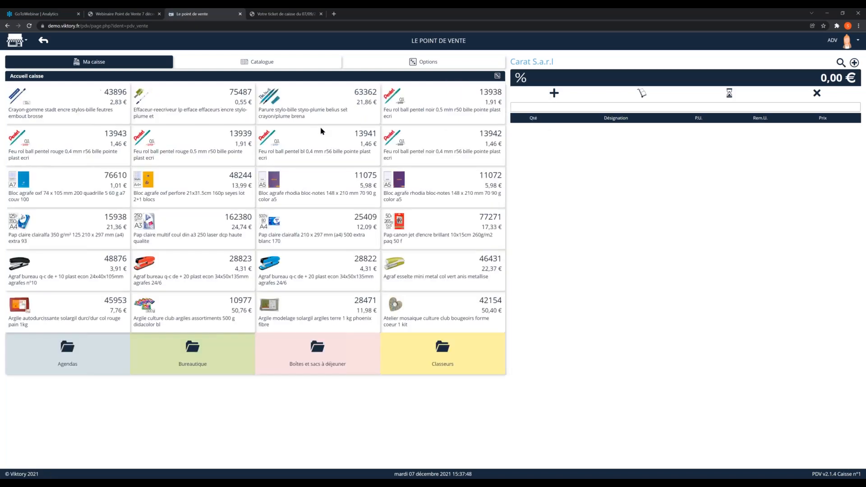
click(497, 77)
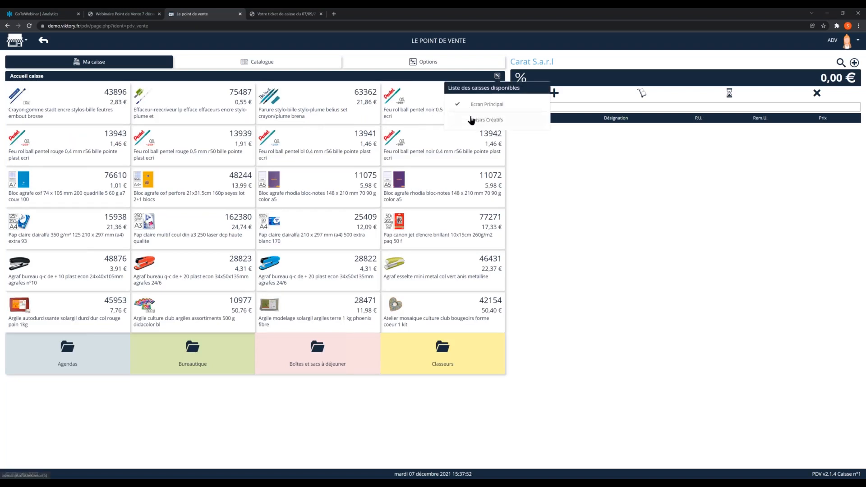
click(472, 119)
click(497, 77)
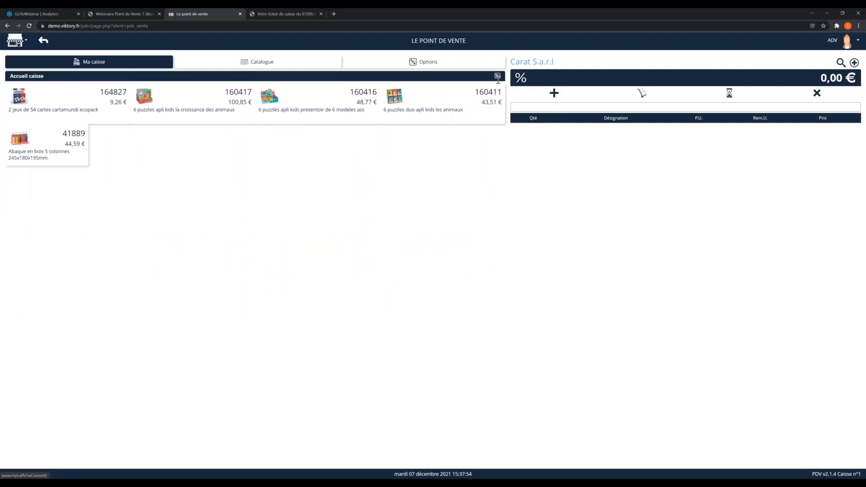
click(489, 96)
click(498, 76)
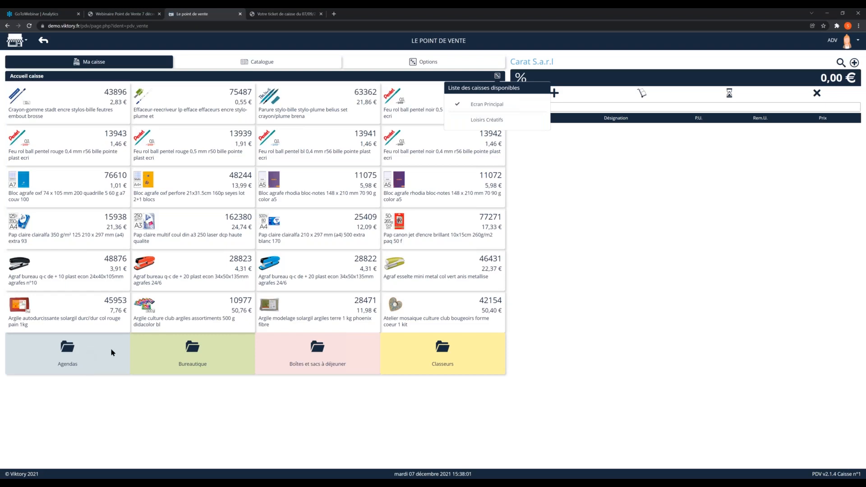
click(489, 119)
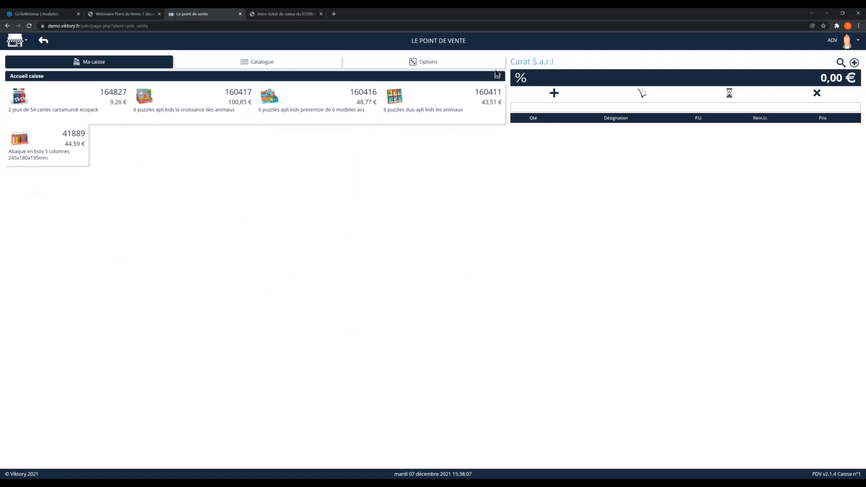
click(497, 76)
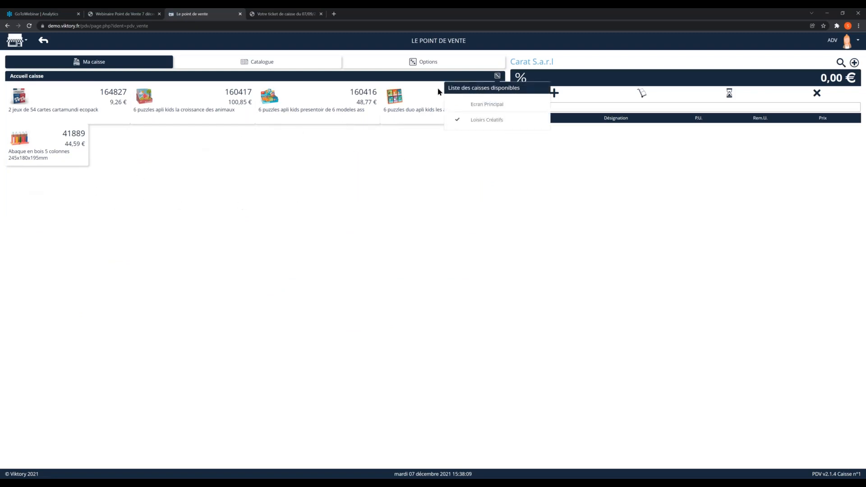
click(484, 105)
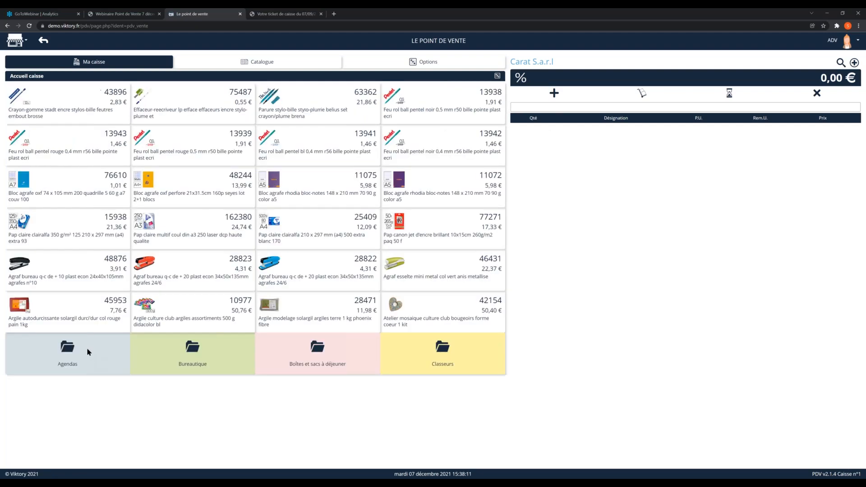
click(72, 364)
Step: Open the catalogue and browse its product families from Bijouterie Argent down to Matériel de bureau
click(221, 70)
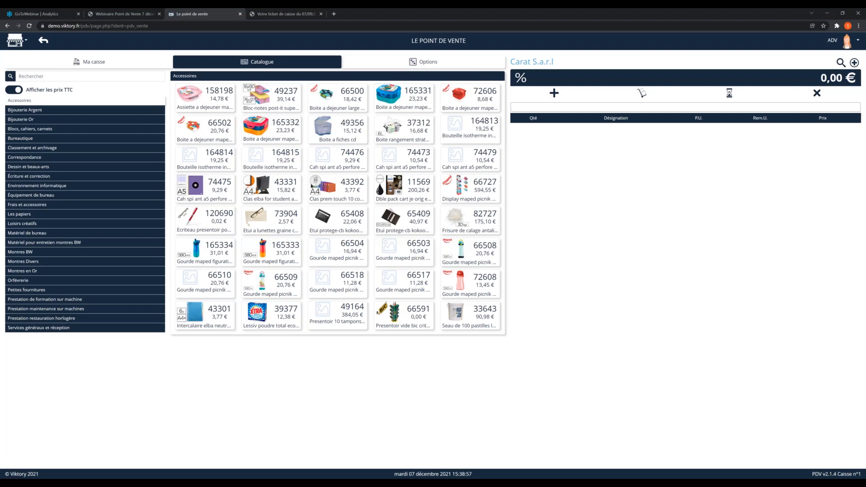
click(20, 111)
click(20, 119)
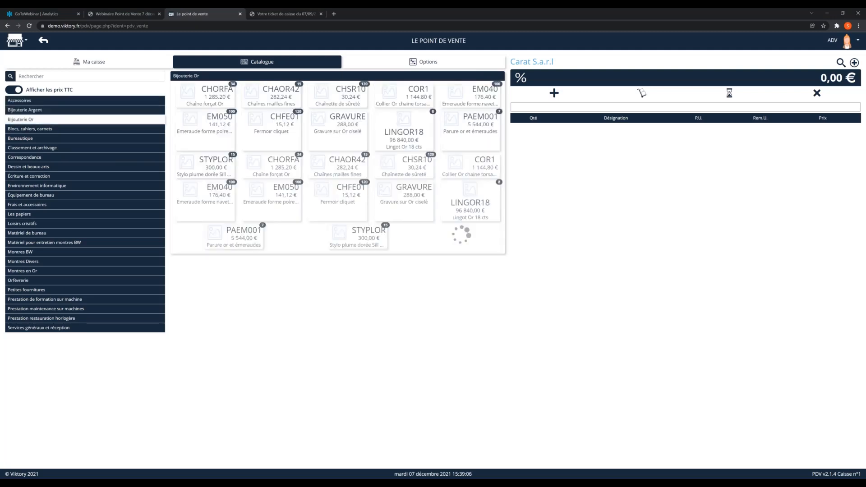
click(18, 129)
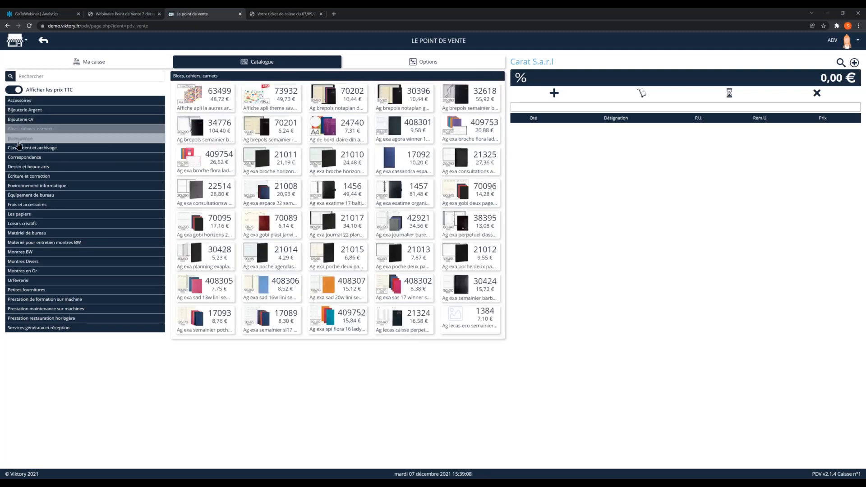
click(19, 147)
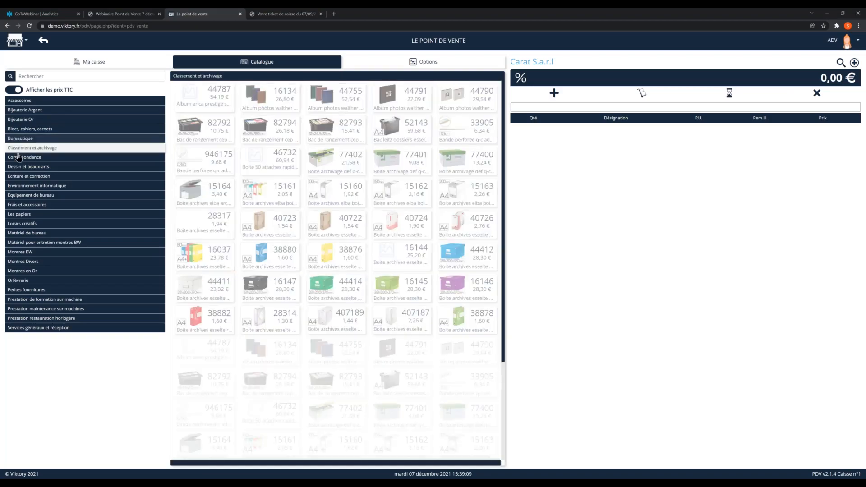
click(19, 157)
click(19, 167)
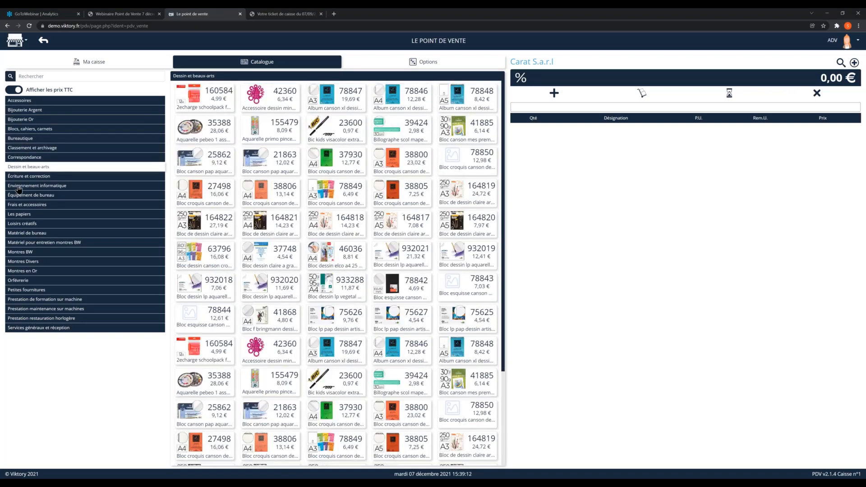
click(19, 187)
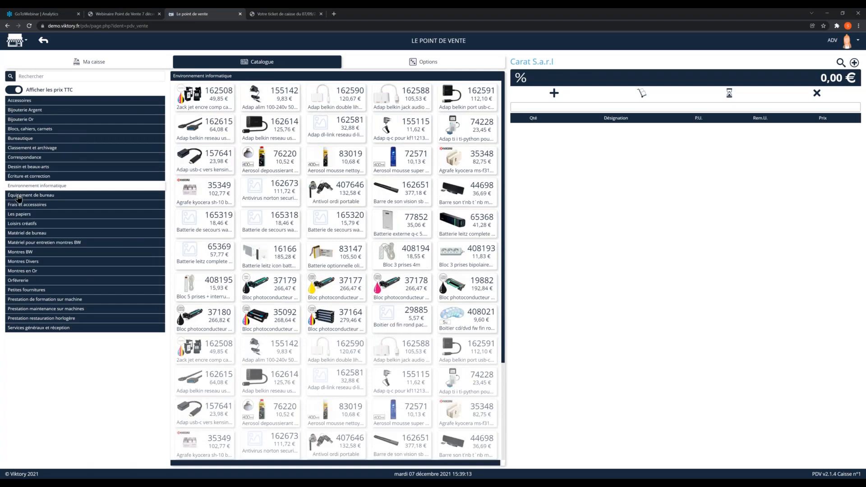
click(18, 195)
click(20, 215)
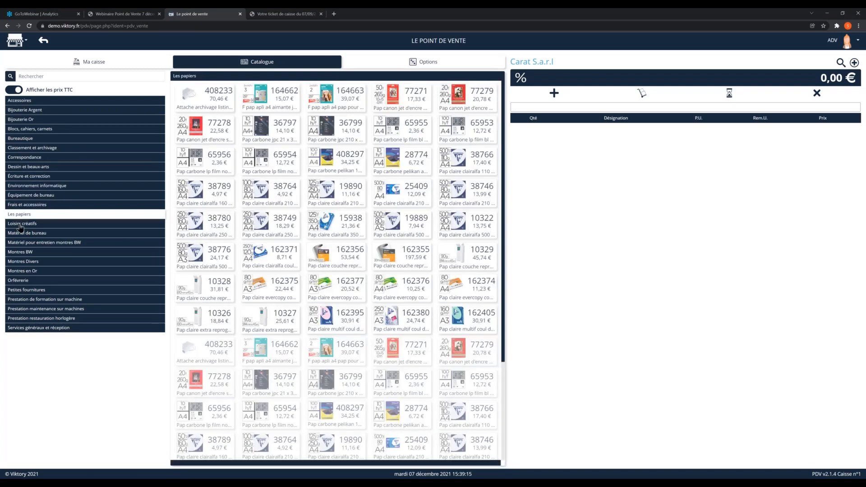
click(19, 224)
click(20, 233)
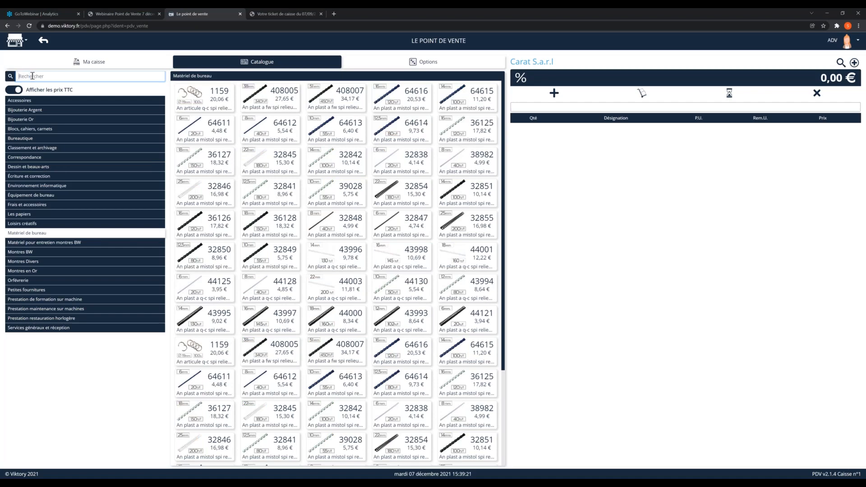
Step: Search the catalogue for "bloc" and review the matches in the Loisirs créatifs family and across Tous
text(bloc)
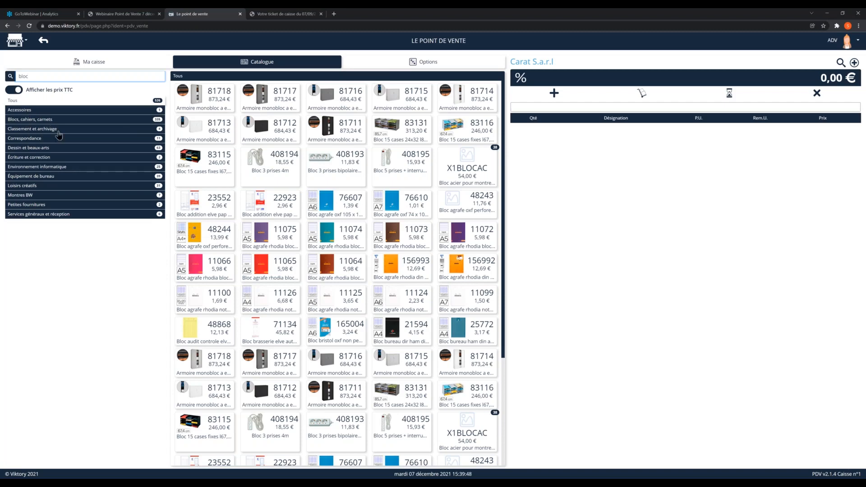
click(33, 186)
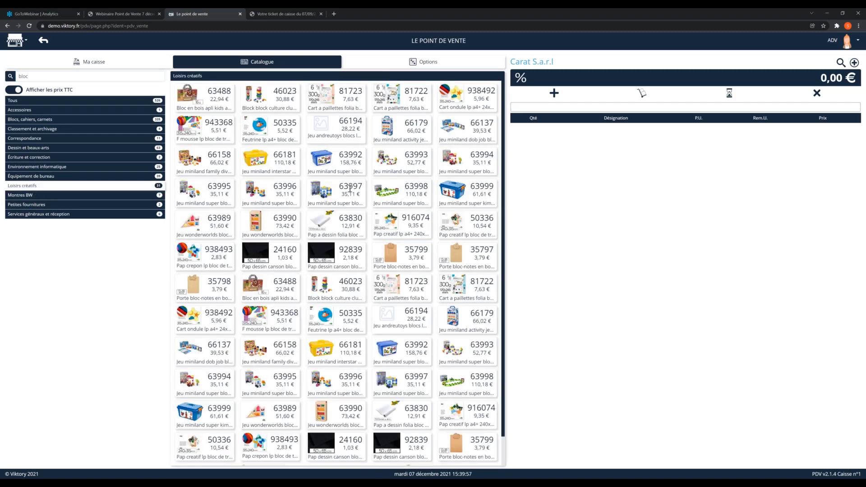
scroll(350, 189, down, 1)
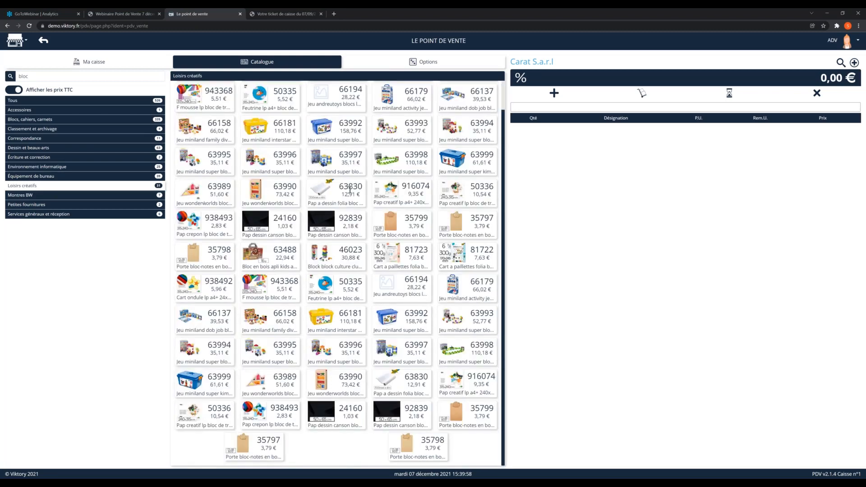
scroll(350, 189, up, 1)
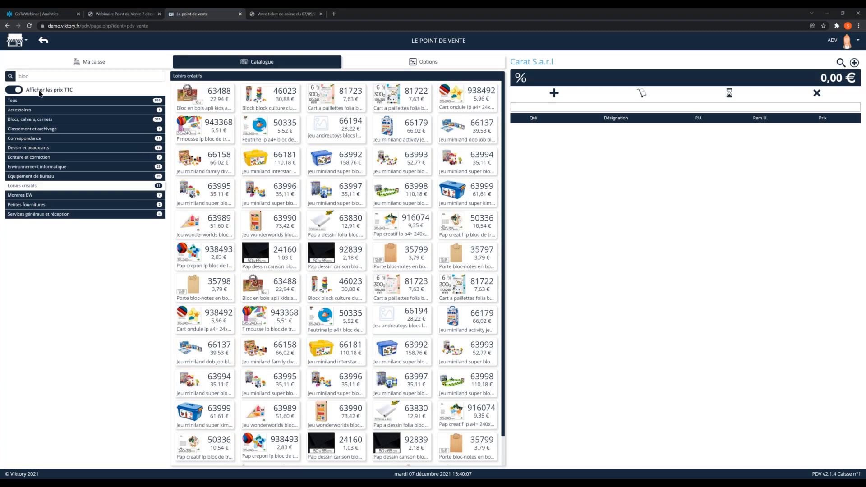
click(16, 102)
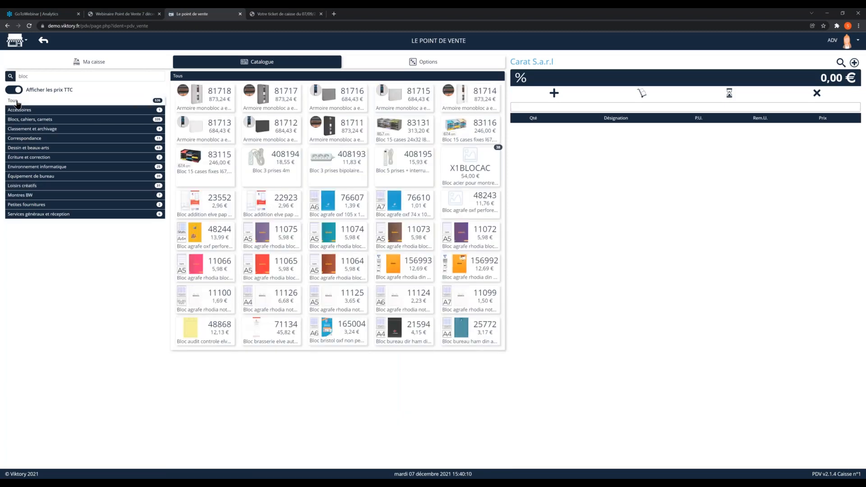
Step: Clear the catalogue search and add lunch box 66502 from the Accessoires family to the sale
double_click(25, 76)
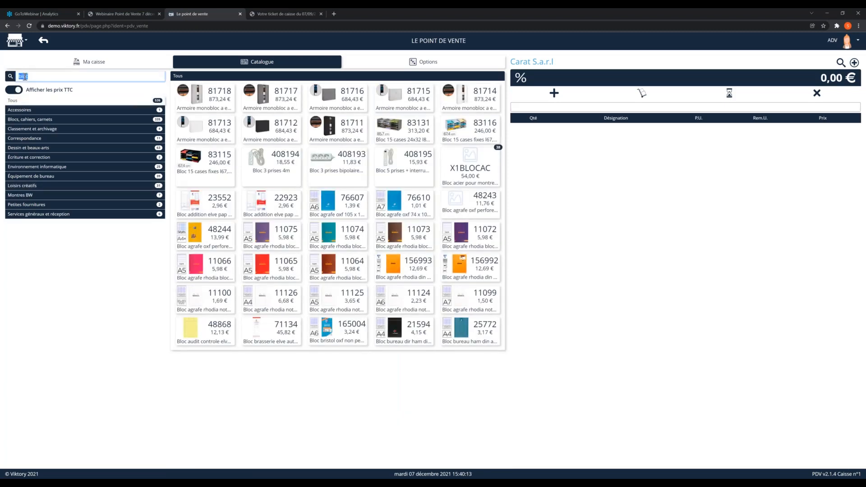
key(BackSpace)
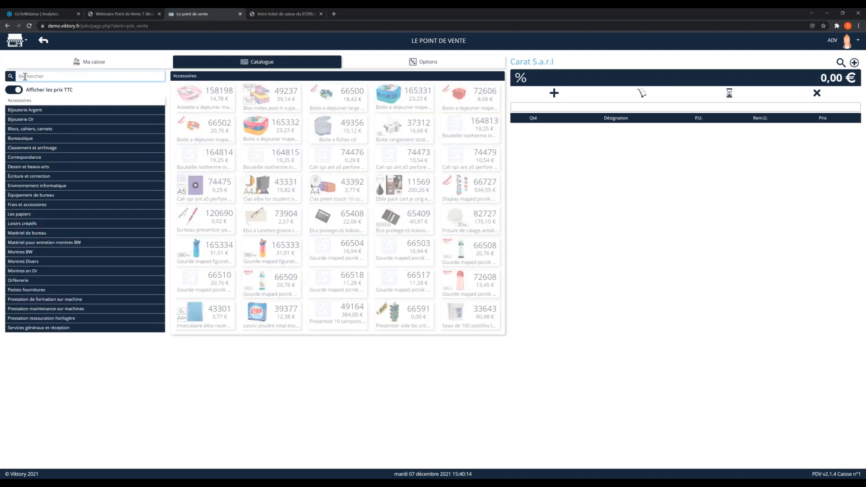
drag(210, 131, 229, 131)
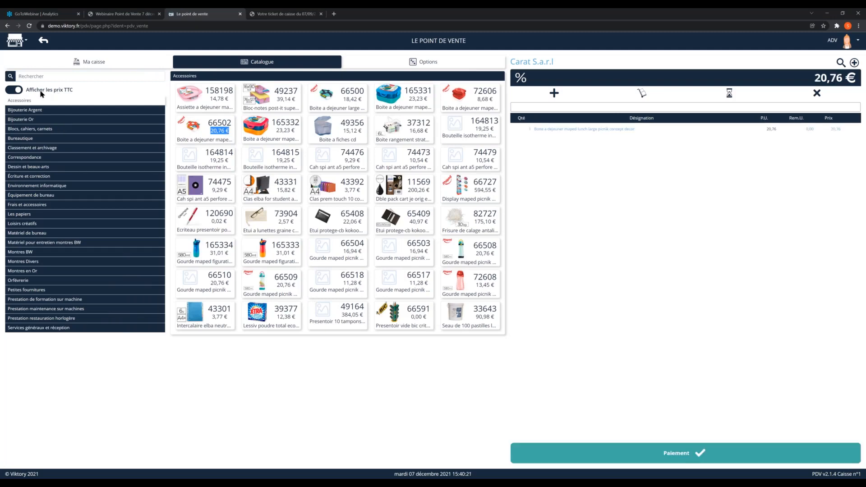
Step: Compare the Accessoires prices without and with tax by turning Afficher les prix TTC off and back on
click(9, 92)
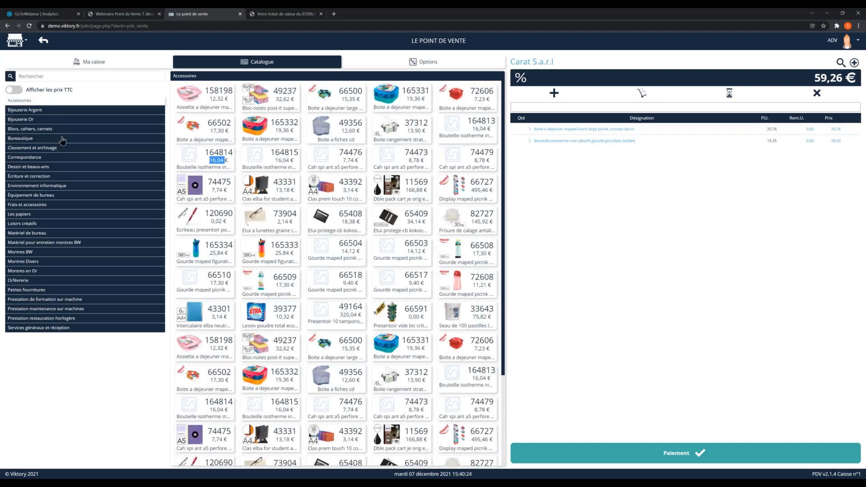
click(19, 91)
click(18, 90)
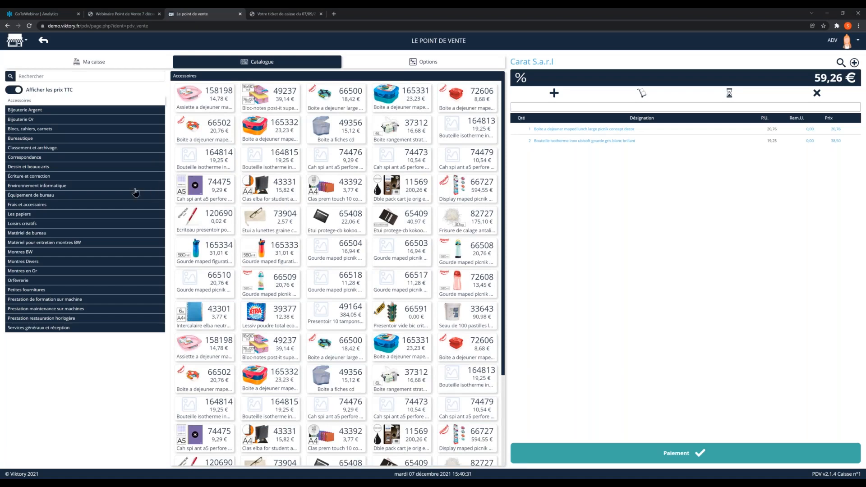
Step: Search the catalogue for "bloc" and for the reference prefix "BRAA", clearing the search at the end
click(32, 75)
text(bloc)
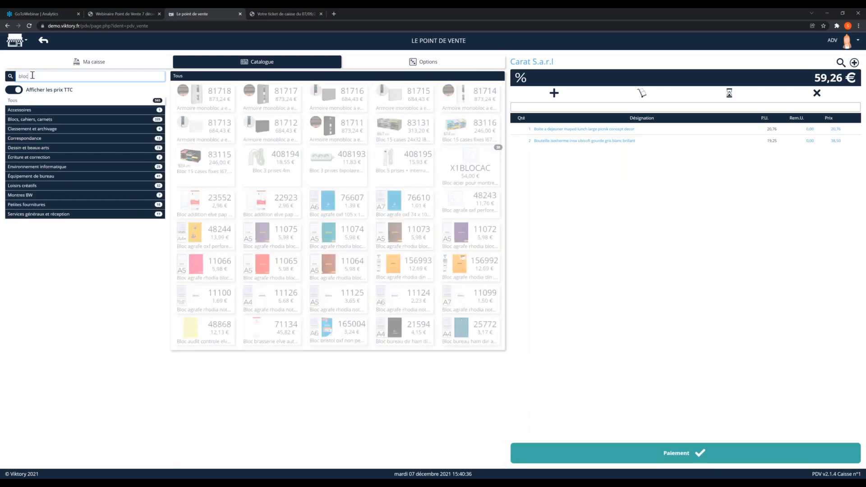
key(BackSpace)
key(BackSpace)
key(BackSpace)
key(BackSpace)
text(BRAR)
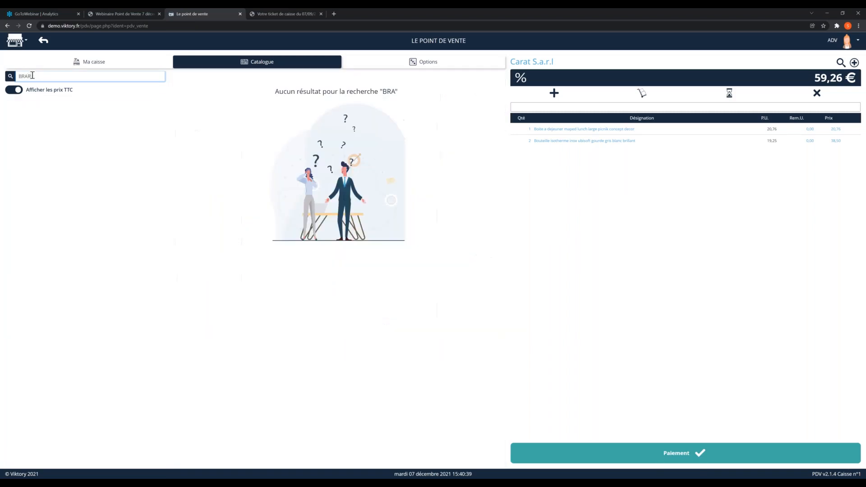
key(BackSpace)
text(AA)
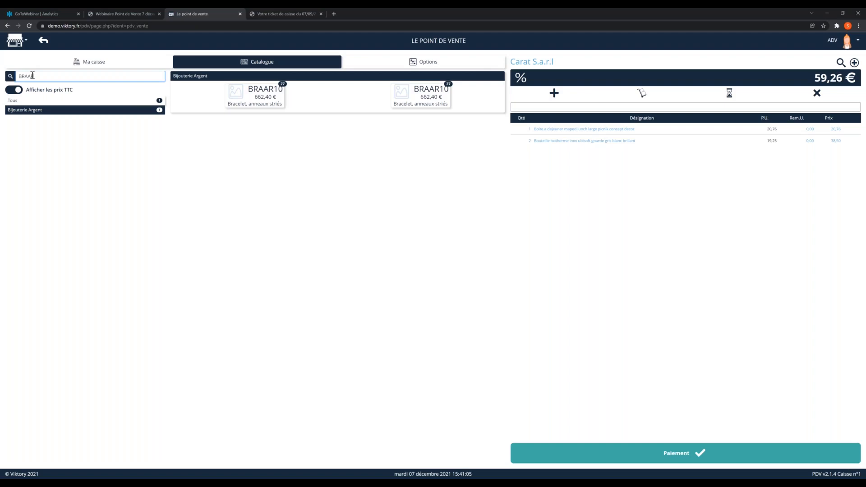
key(BackSpace)
key(BackSpace)
key(BackSpace)
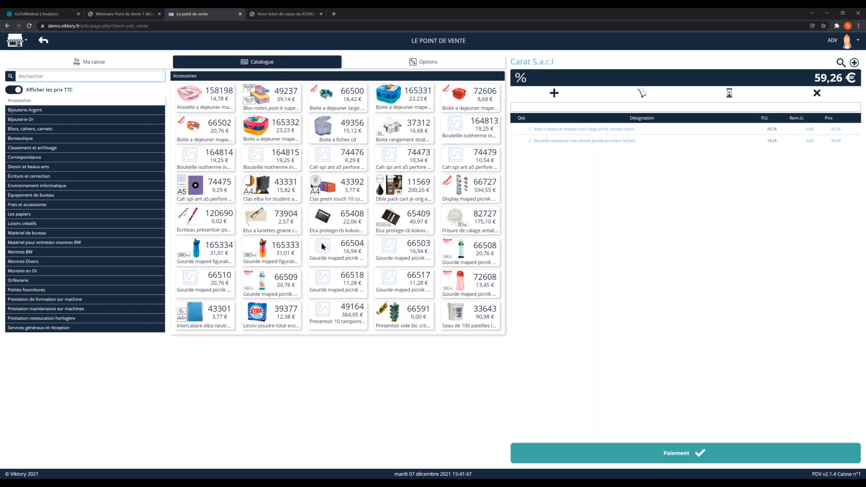
Step: Remove the lunch box and isothermal bottle lines from the current sale
click(546, 259)
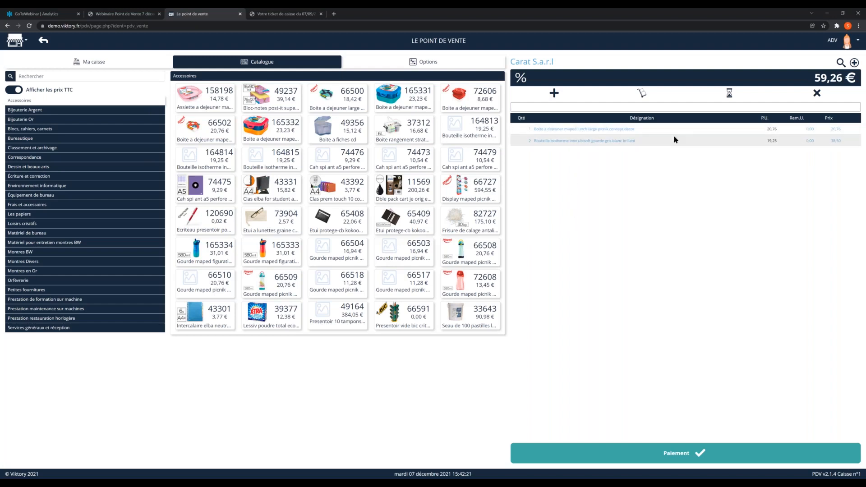
click(726, 136)
click(724, 138)
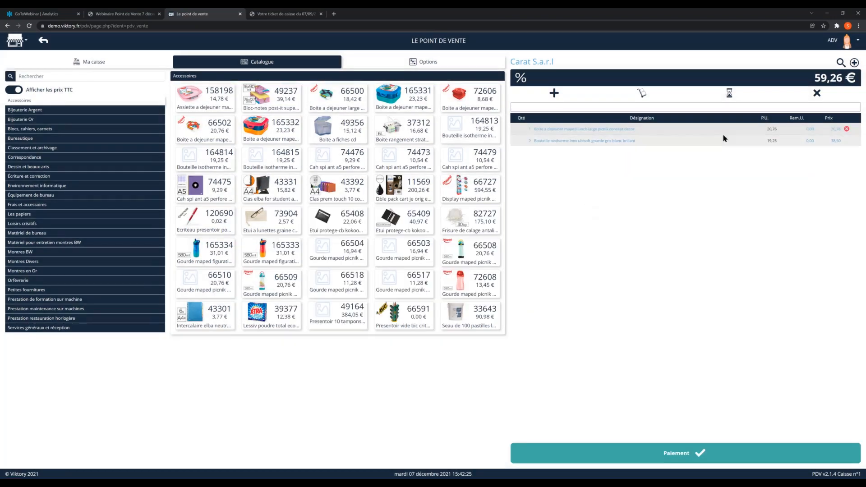
click(847, 130)
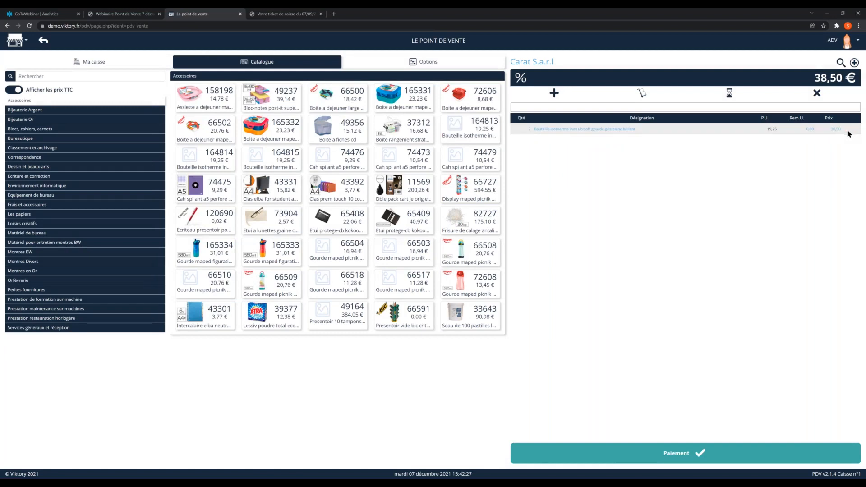
click(847, 130)
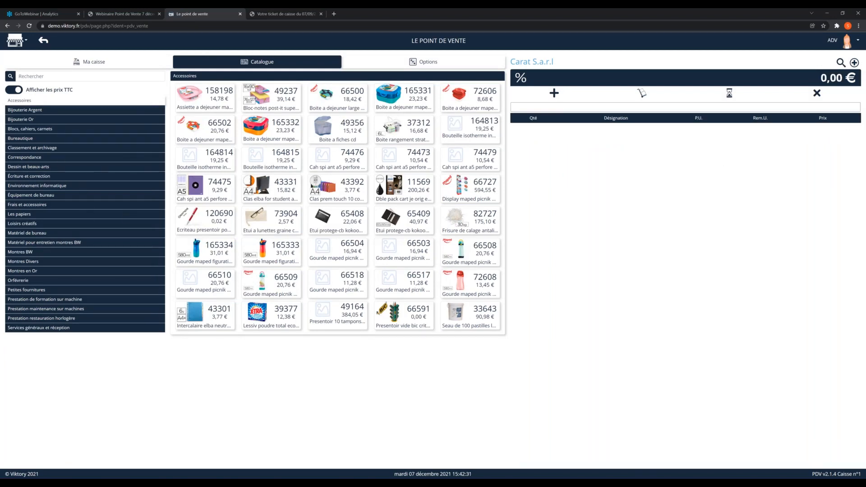
Step: Return to the register's home page and add ten units of red Pentel 0,4 mm rollerball 13943 to the sale
click(141, 61)
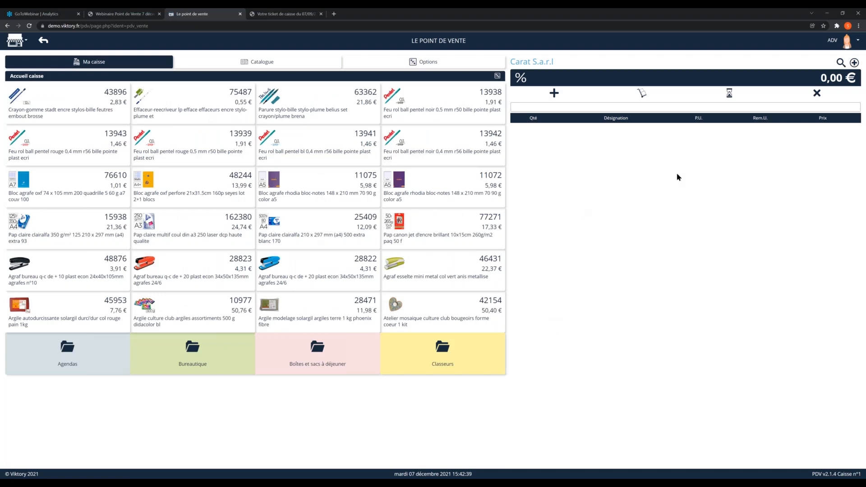
click(55, 148)
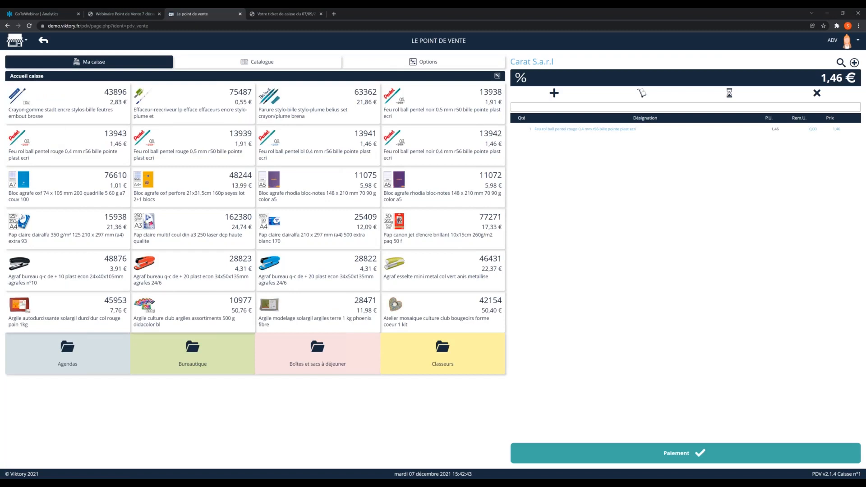
double_click(57, 152)
click(49, 142)
click(49, 142)
click(50, 142)
click(49, 142)
click(49, 142)
click(49, 142)
click(49, 142)
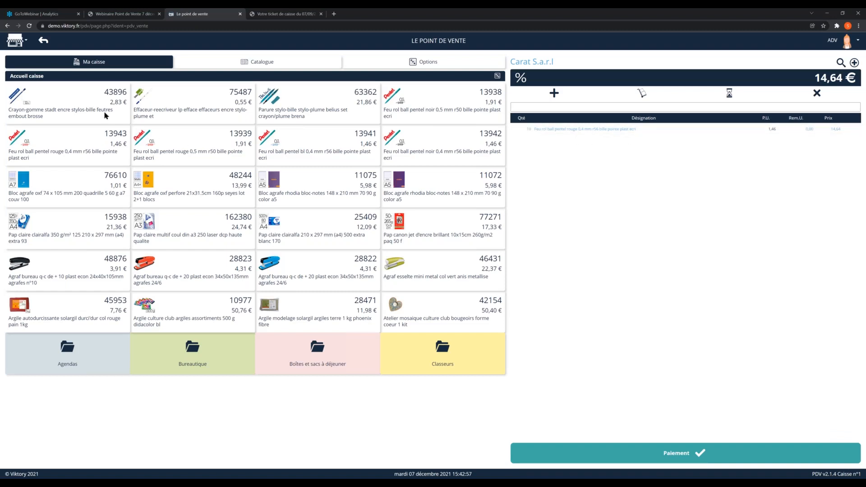
Step: Add stapler 48876 to the sale and set its quantity to 5
click(51, 272)
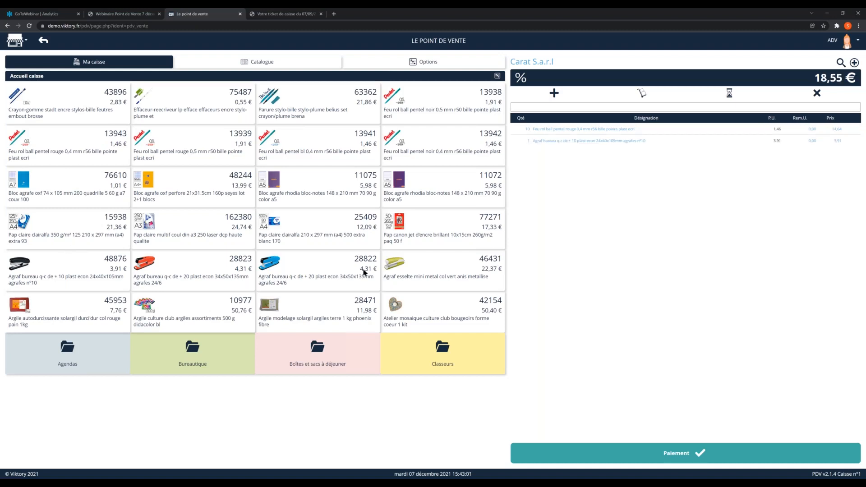
click(529, 141)
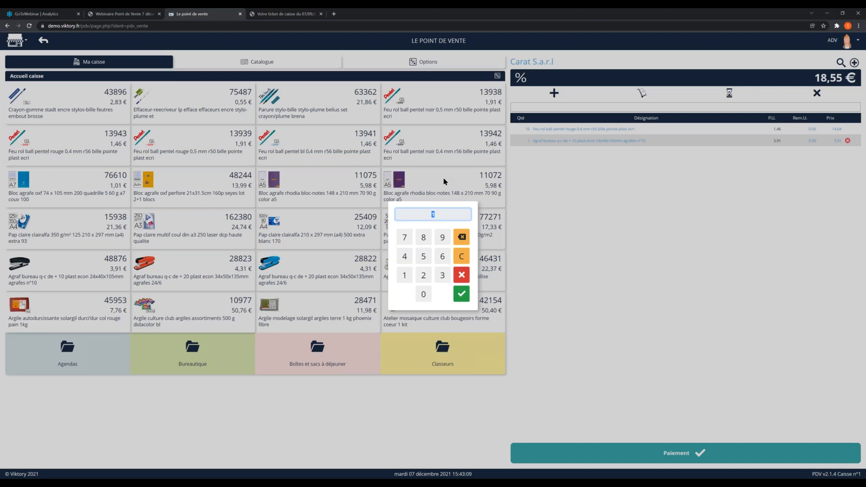
text(5)
click(461, 294)
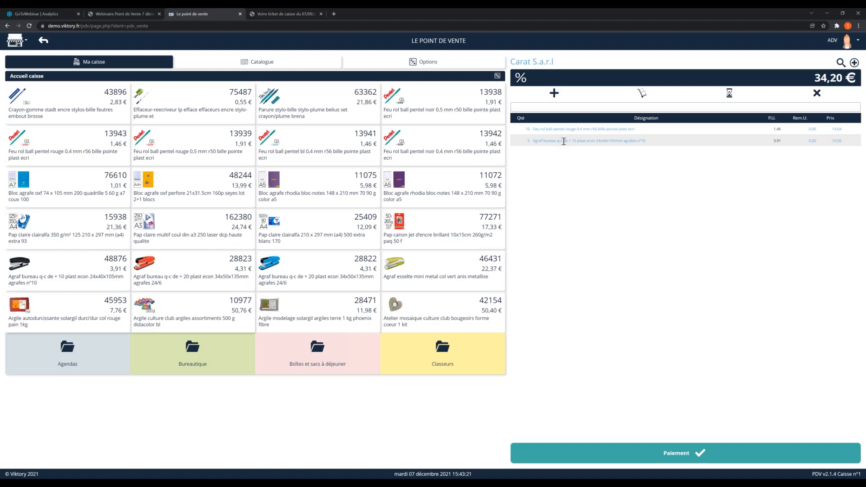
Step: Open the stapler line's designation for editing and cancel without changing it
click(578, 141)
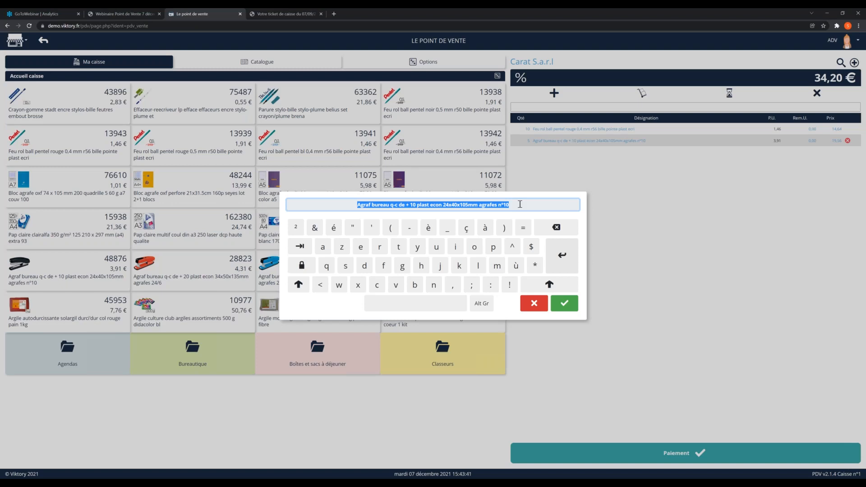
click(532, 304)
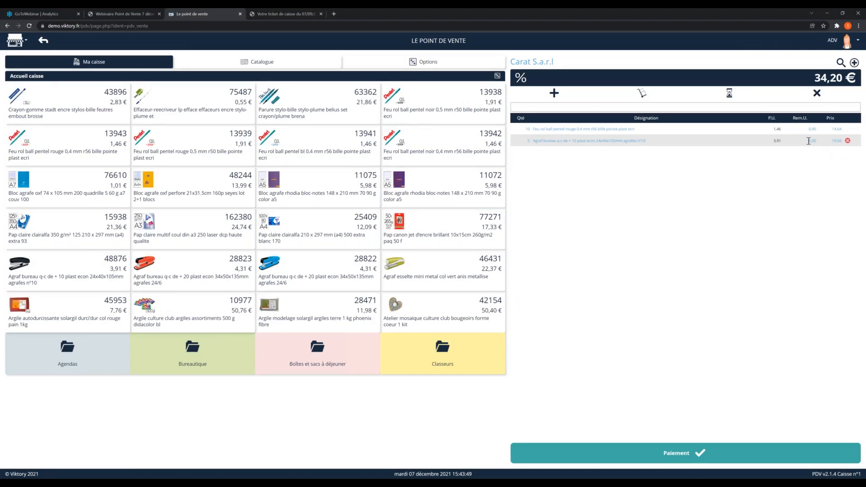
Step: Apply a 5% discount to the stapler line of the sale
click(813, 141)
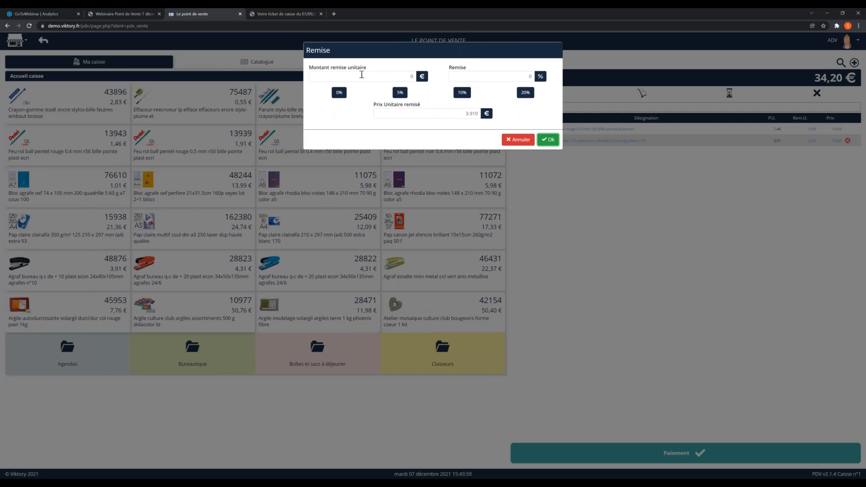
click(361, 74)
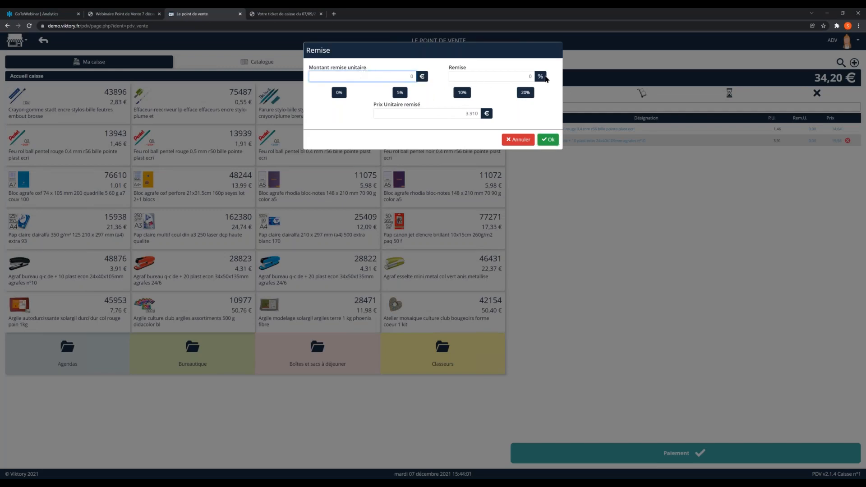
click(456, 113)
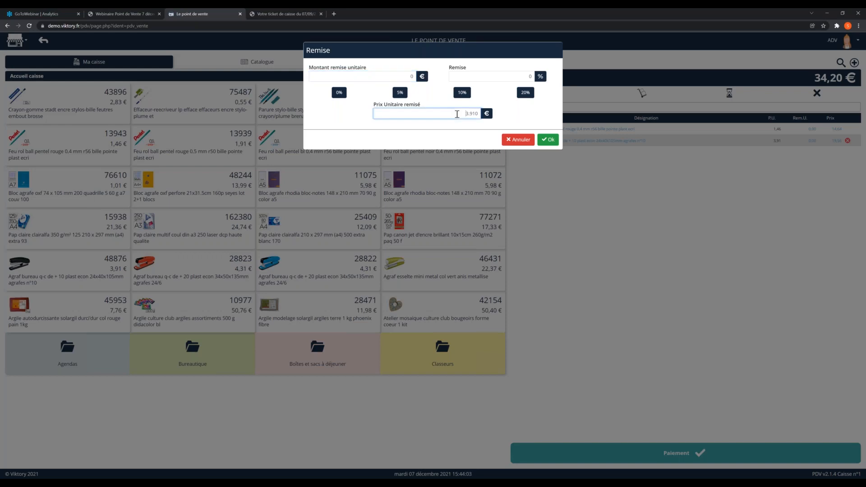
double_click(457, 114)
click(401, 94)
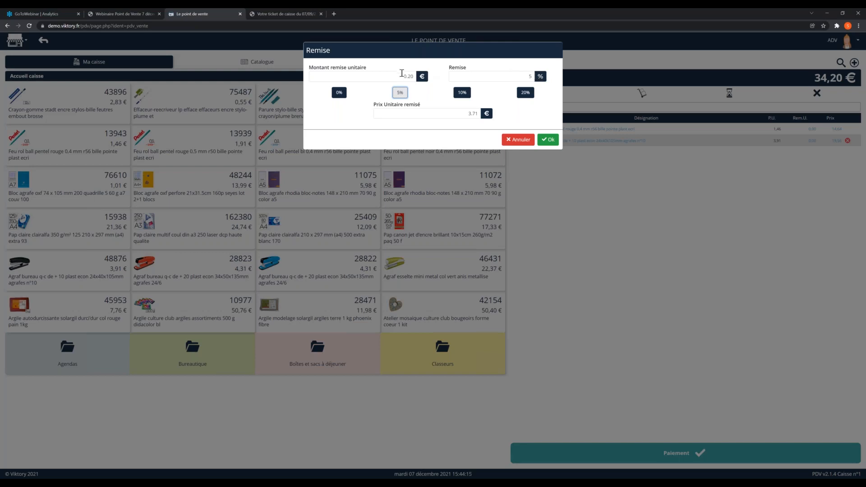
click(546, 139)
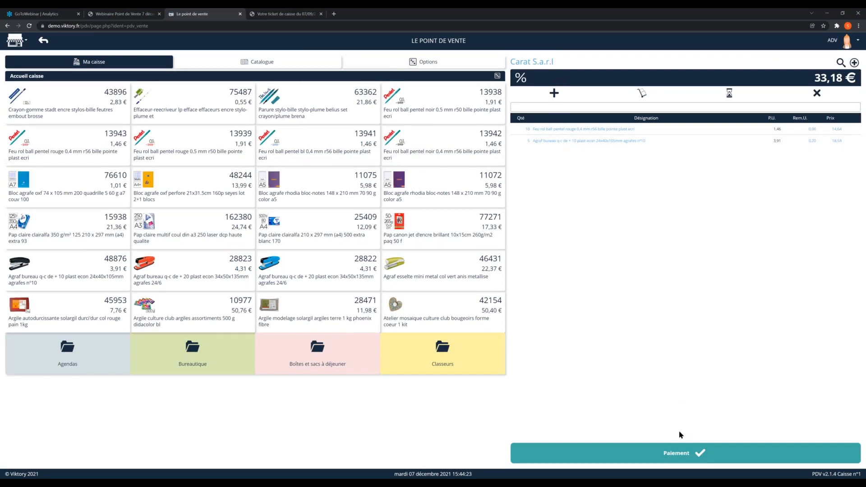
Step: Settle the full 33,18 € of the sale in cash (Espèces) and validate the payment
click(684, 455)
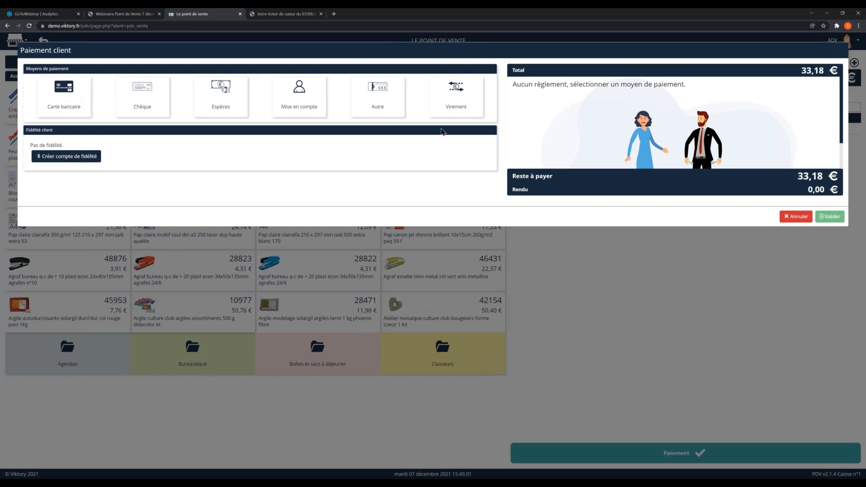
click(210, 110)
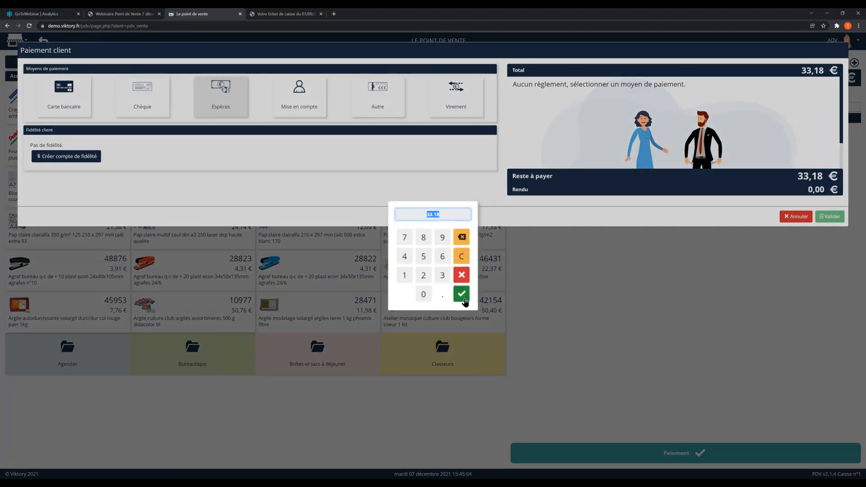
click(461, 296)
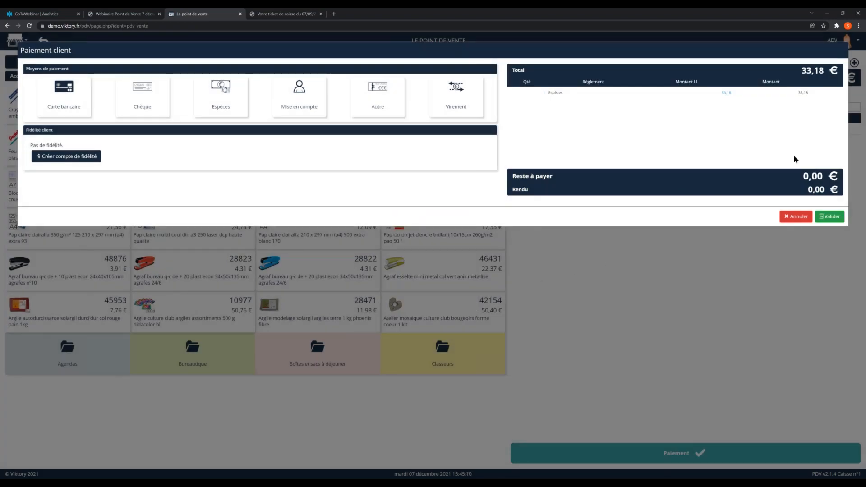
click(829, 216)
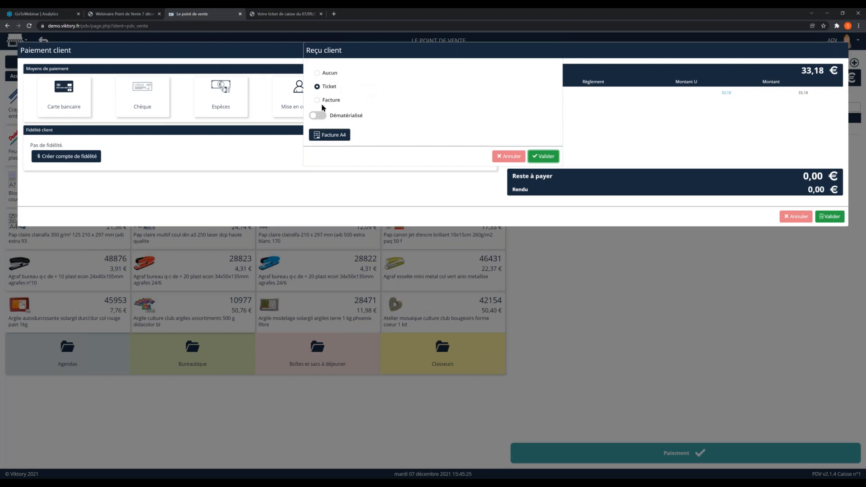
Step: Generate the A4 invoice for the paid sale, set the customer receipt to Aucun and validate
click(323, 137)
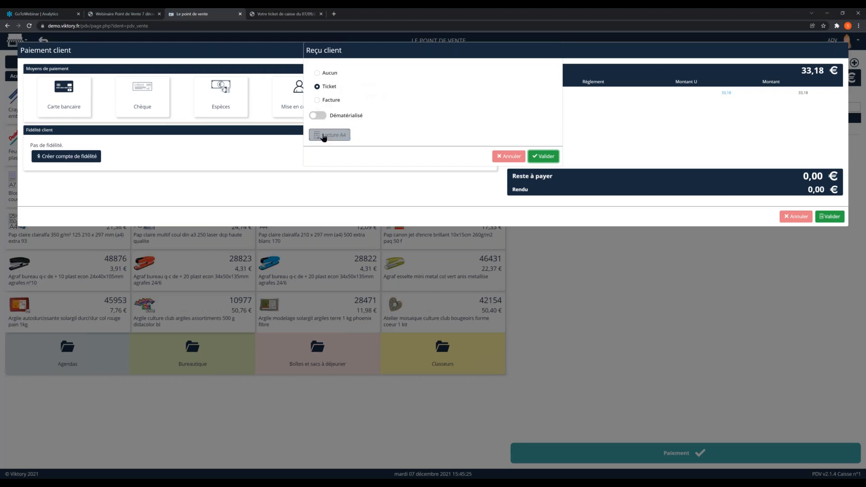
click(317, 73)
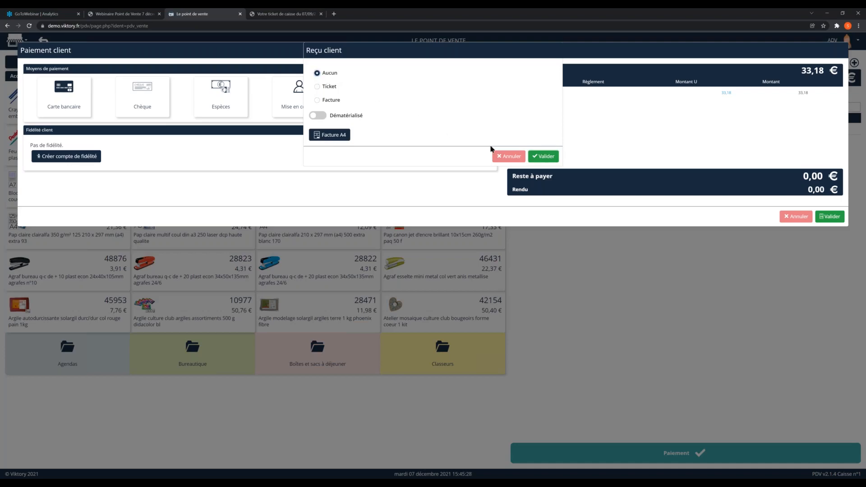
click(543, 156)
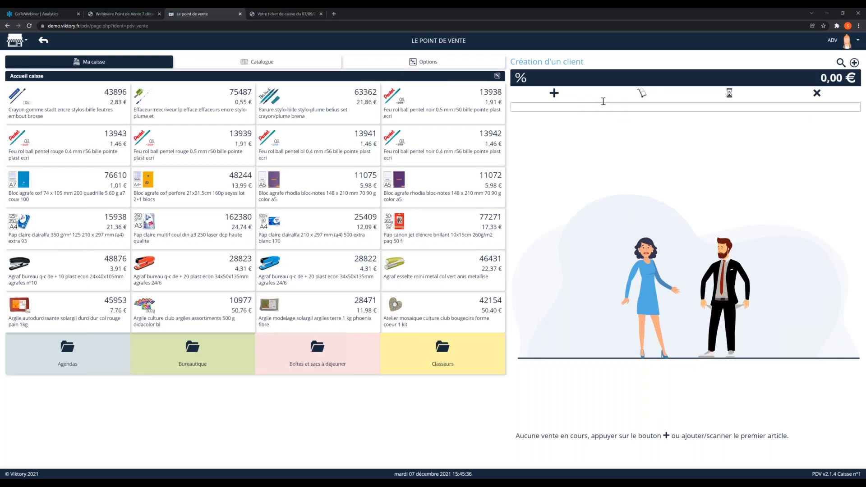
Step: Select the client Carat S.a.r.l for a new sale
click(839, 65)
click(116, 108)
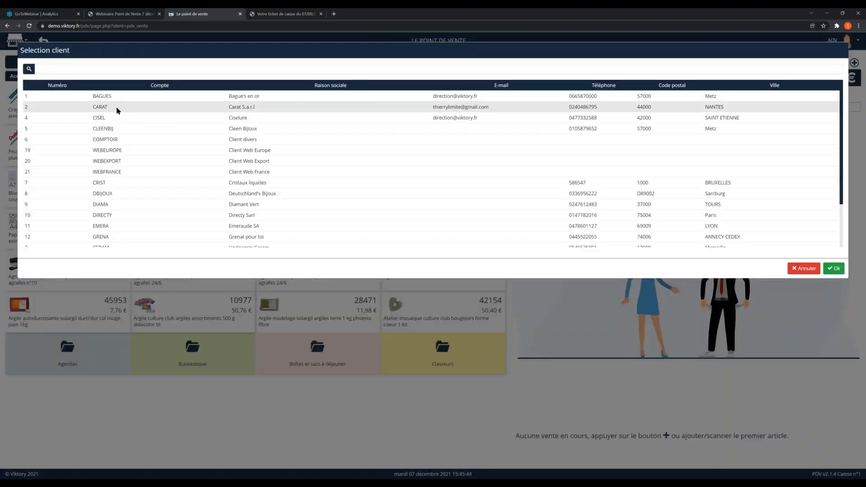
click(832, 269)
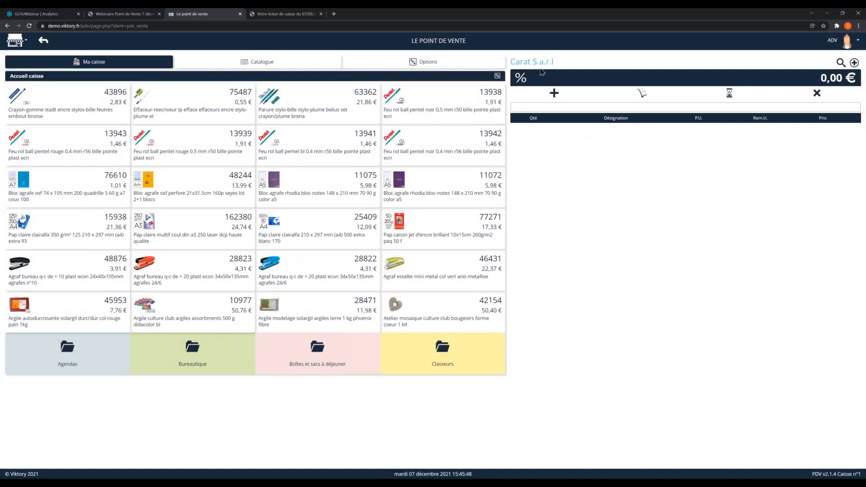
Step: Review the Carat S.a.r.l client record and its Catégorie comptable options, keep Ventes France and save the record
click(540, 64)
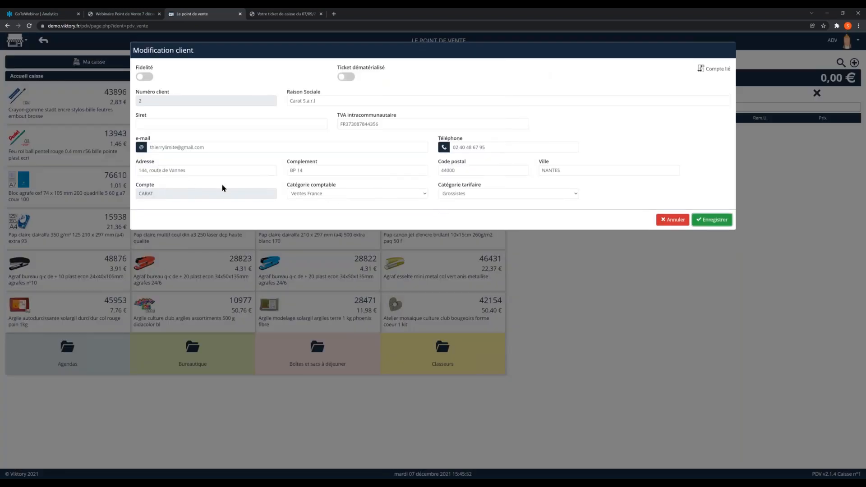
click(329, 194)
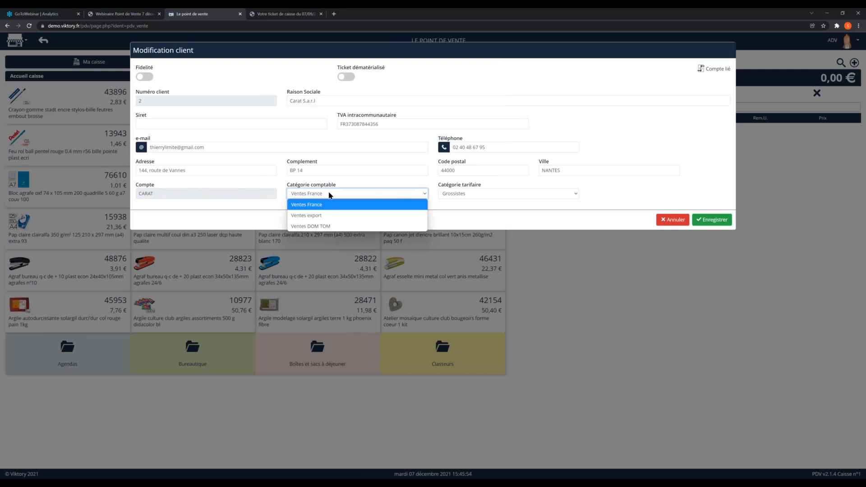
click(321, 192)
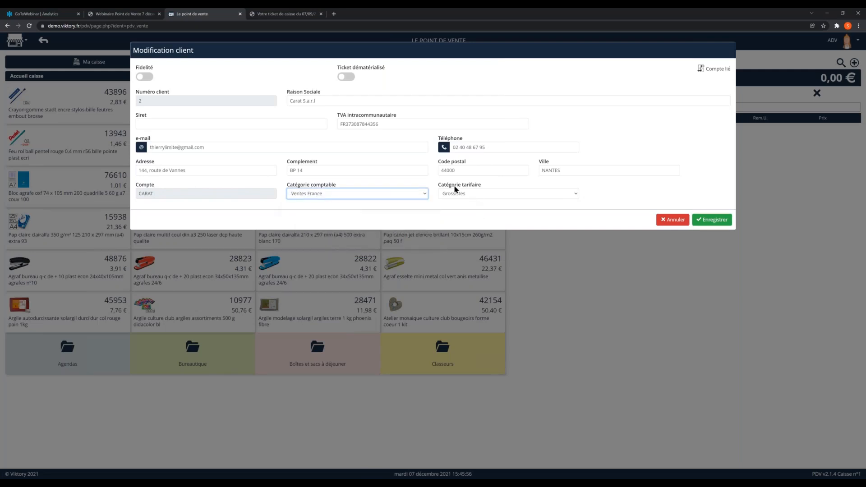
click(703, 221)
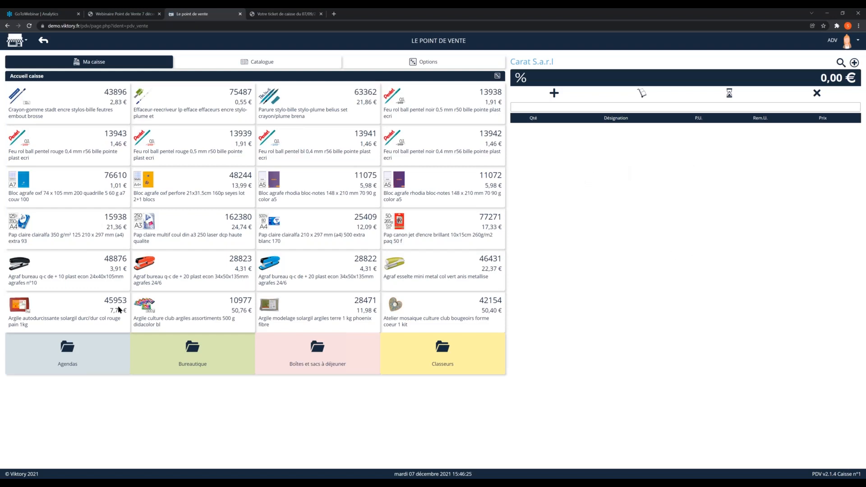
Step: Add four red self-hardening clay packs (45953) and five A3 250 g laser paper packs (162380) to the sale
double_click(67, 319)
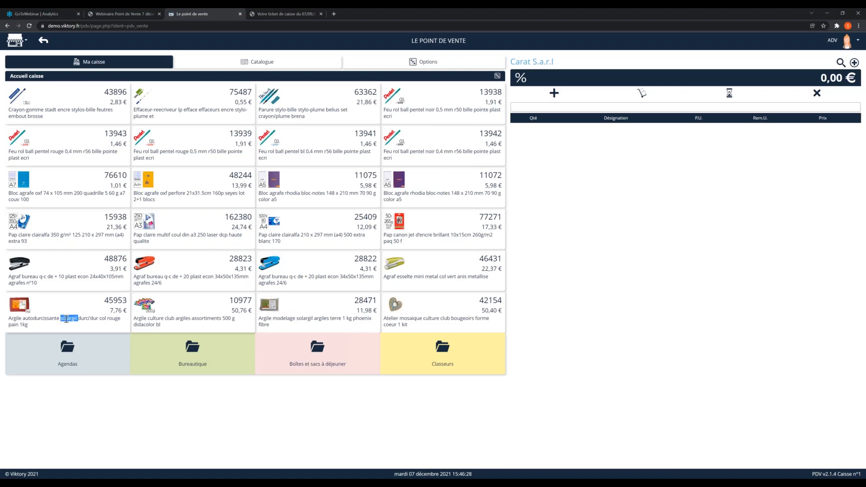
click(18, 305)
click(18, 305)
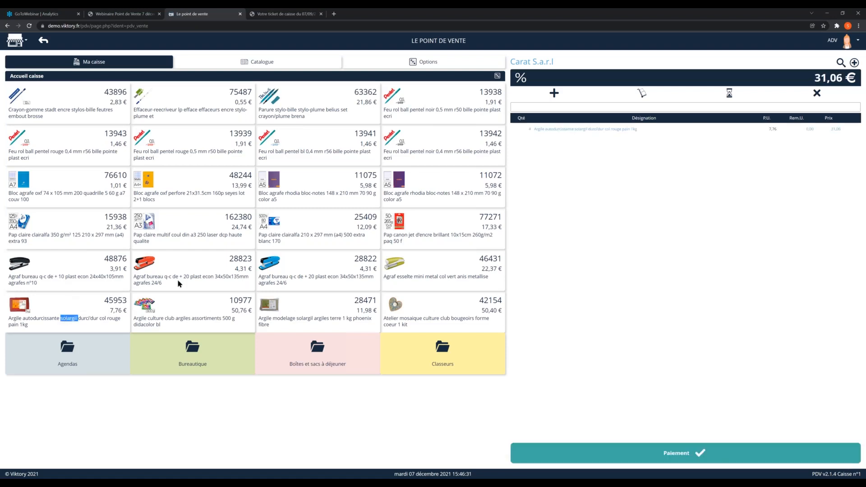
triple_click(160, 235)
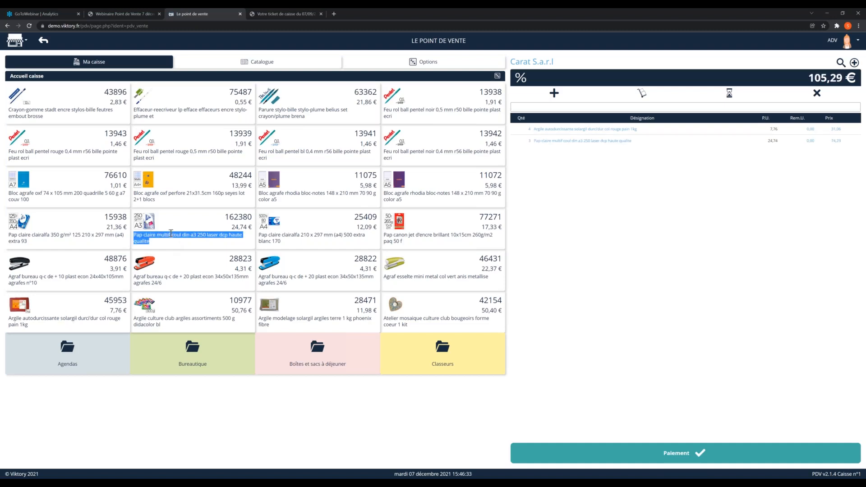
double_click(173, 228)
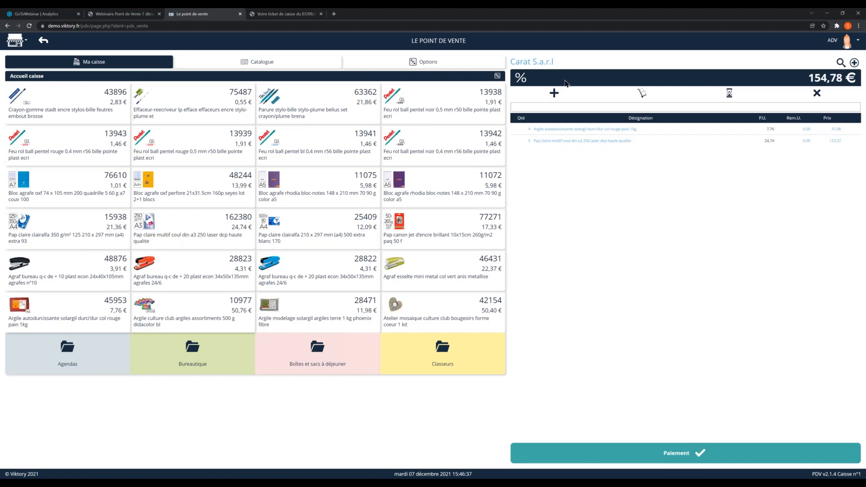
Step: Settle the full sale by cheque (Chèque) and issue the customer's ticket as Dématérialisé
click(694, 454)
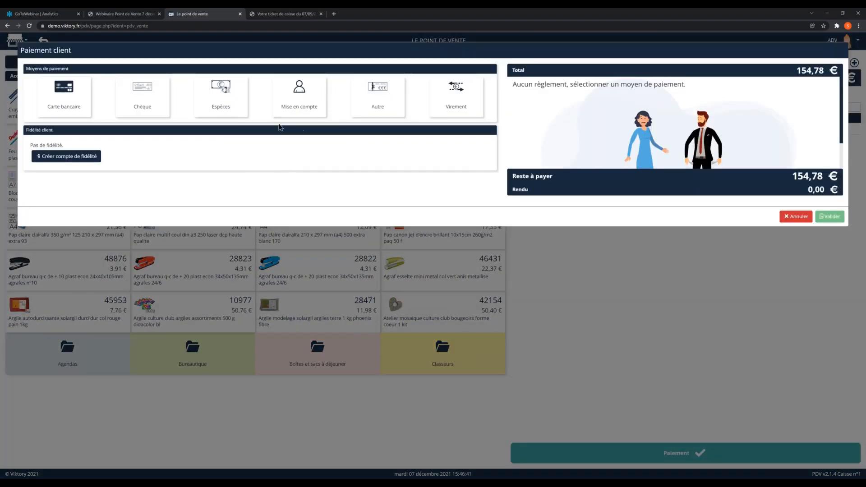
click(153, 103)
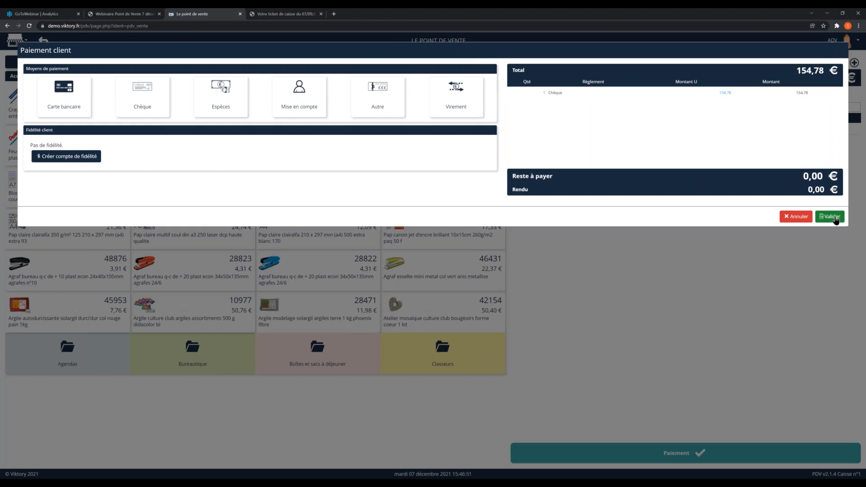
click(832, 217)
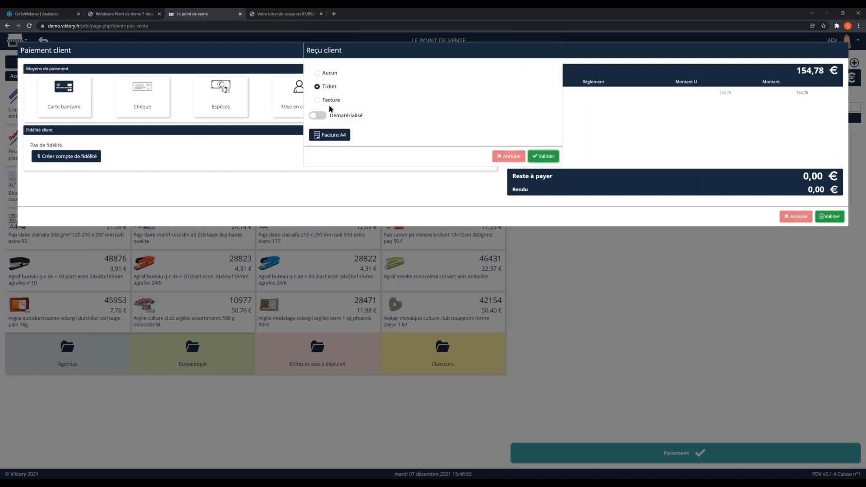
click(316, 115)
click(545, 158)
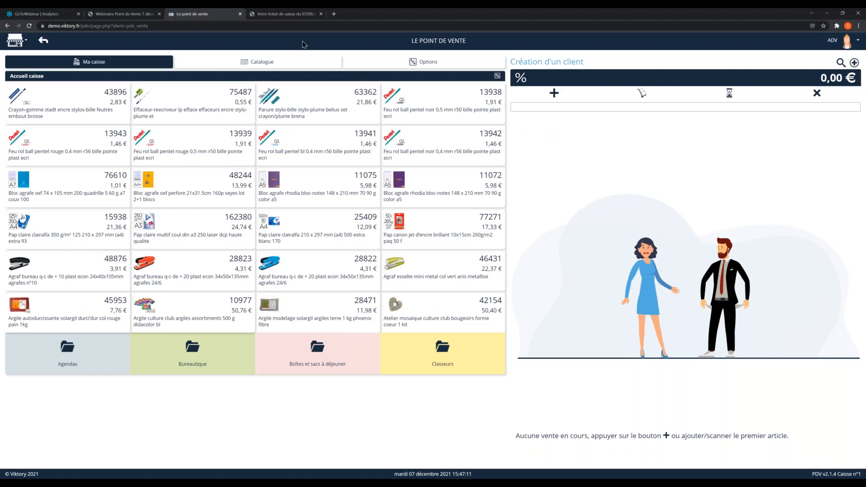
Step: View the sample till receipt PDF and return to the point of sale to display the product catalogue
click(269, 14)
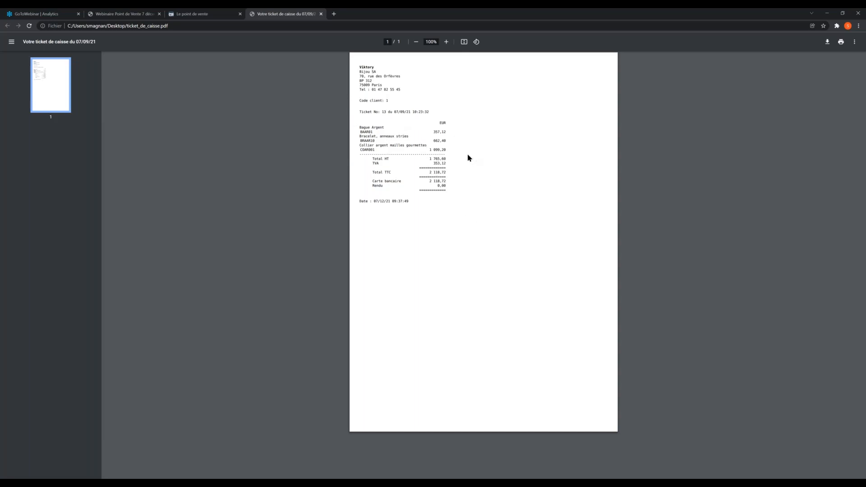
click(197, 15)
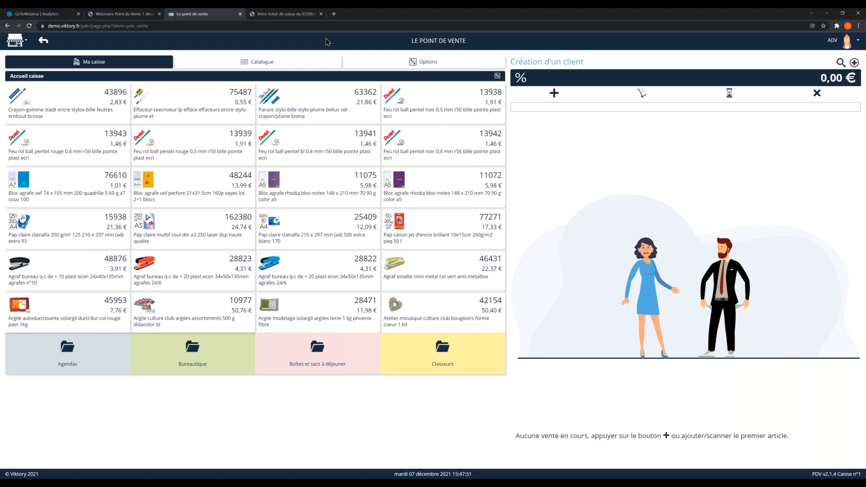
click(269, 65)
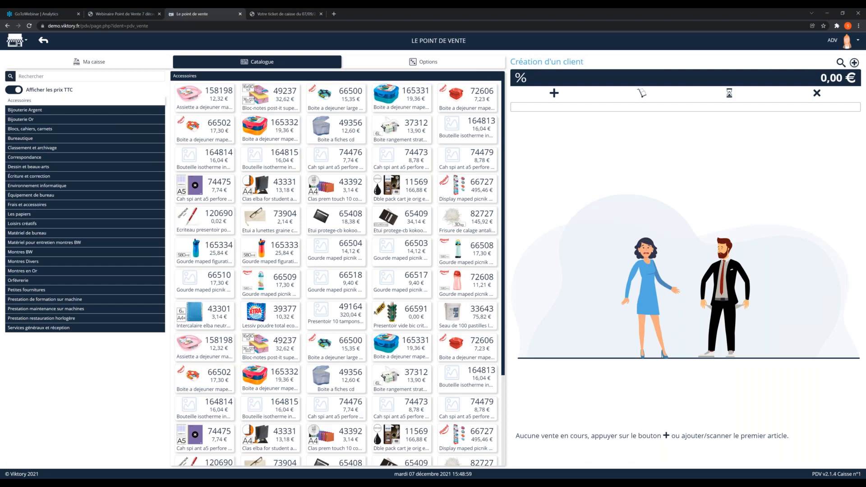
Step: Browse the full list of existing clients and leave it without selecting any
click(840, 62)
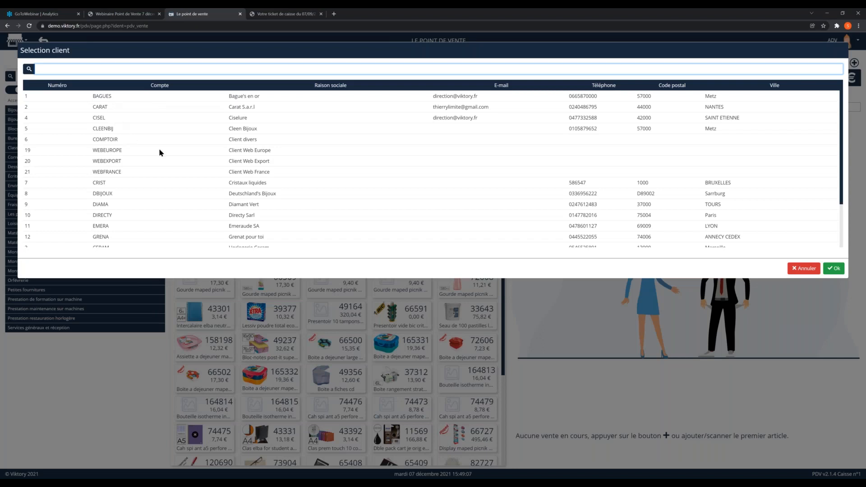
scroll(159, 149, down, 3)
scroll(159, 152, up, 3)
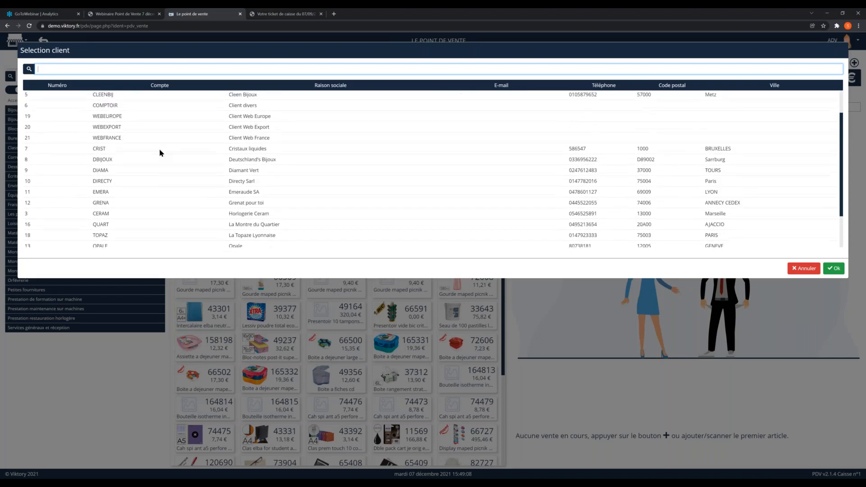
scroll(131, 128, down, 4)
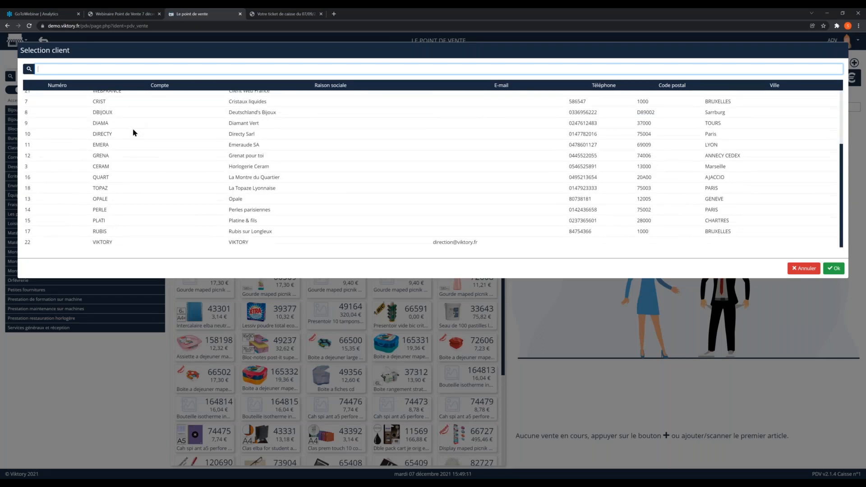
scroll(135, 203, up, 3)
scroll(136, 203, up, 2)
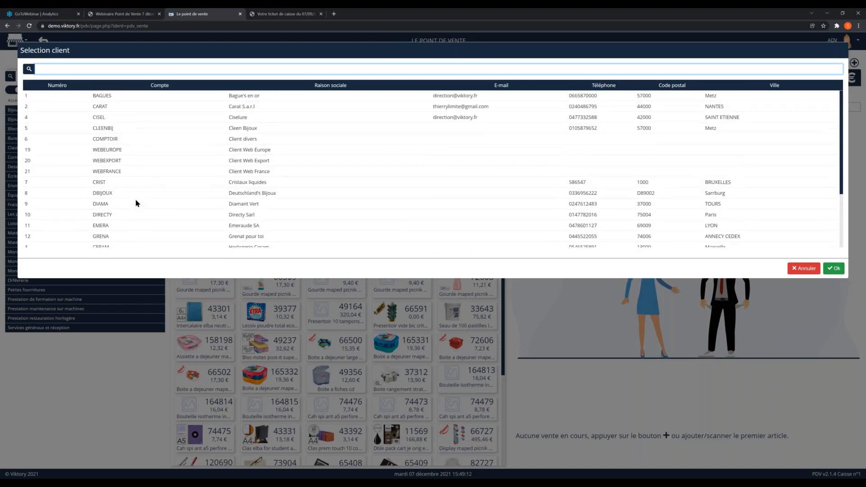
scroll(167, 201, down, 5)
click(800, 270)
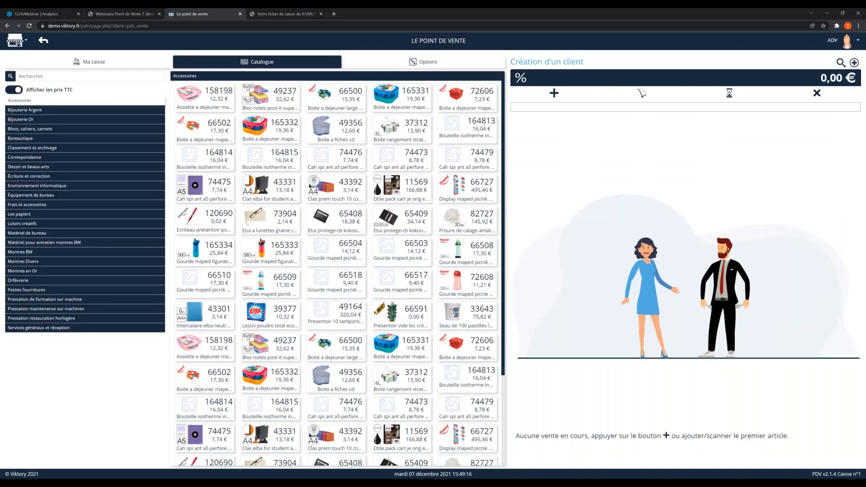
Step: Start a new client record, try the Fidélité option on and off, and enable Ticket dématérialisé
click(853, 63)
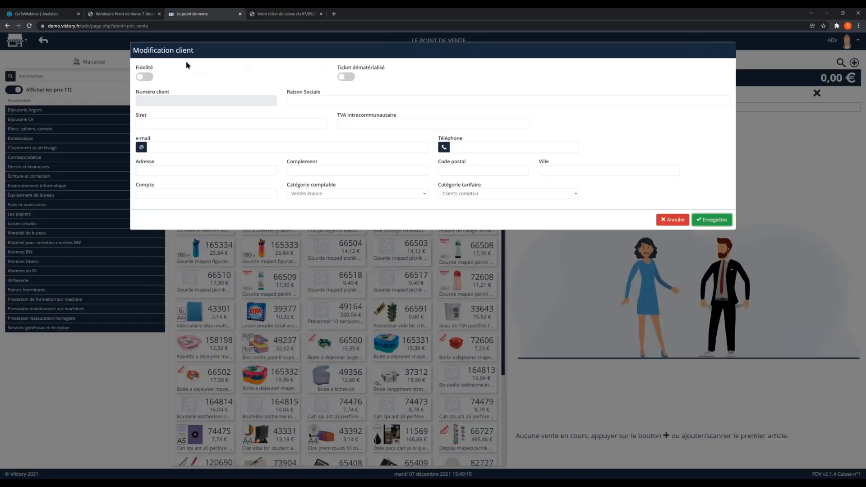
click(143, 77)
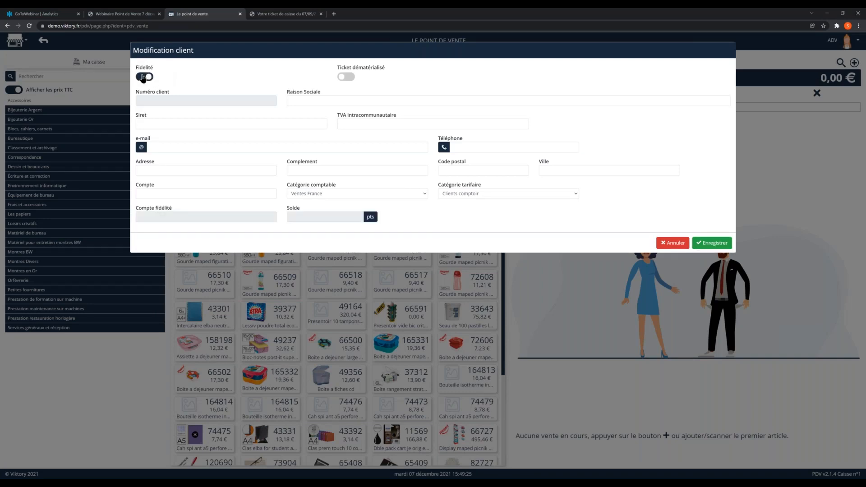
click(143, 78)
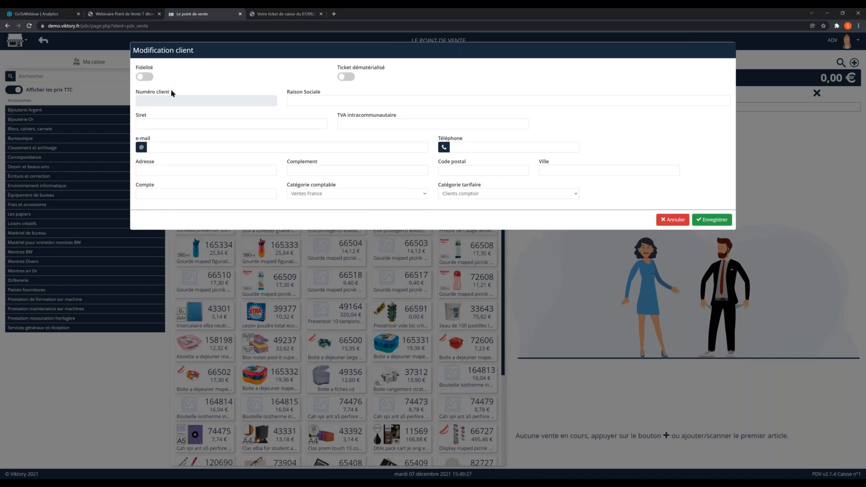
click(345, 78)
Step: Try the account code CARAT for the new client and replace it with CARAT1
click(175, 190)
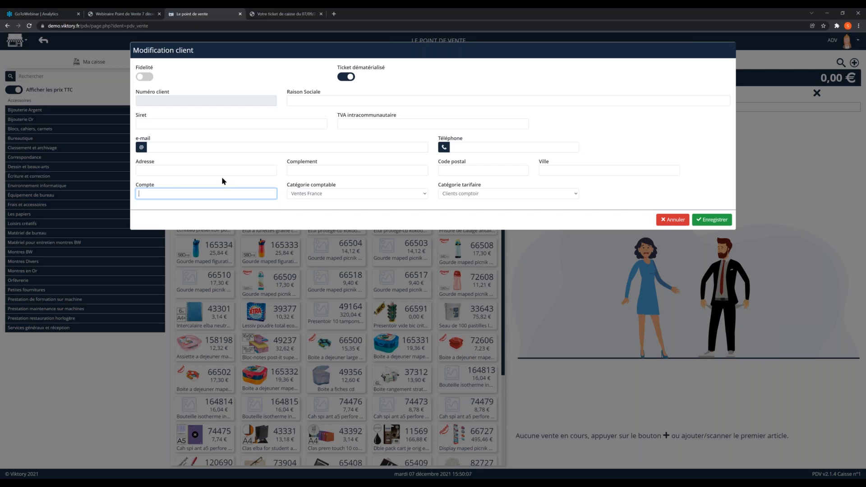
text(CARAT)
key(Tab)
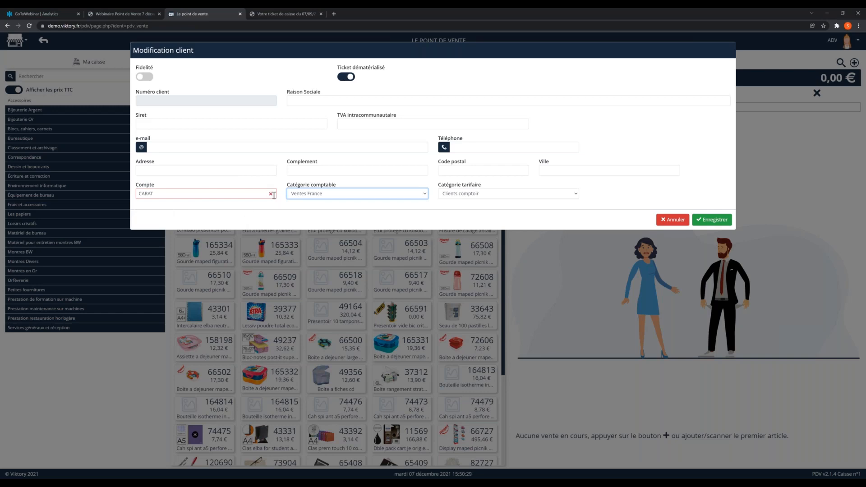
click(165, 193)
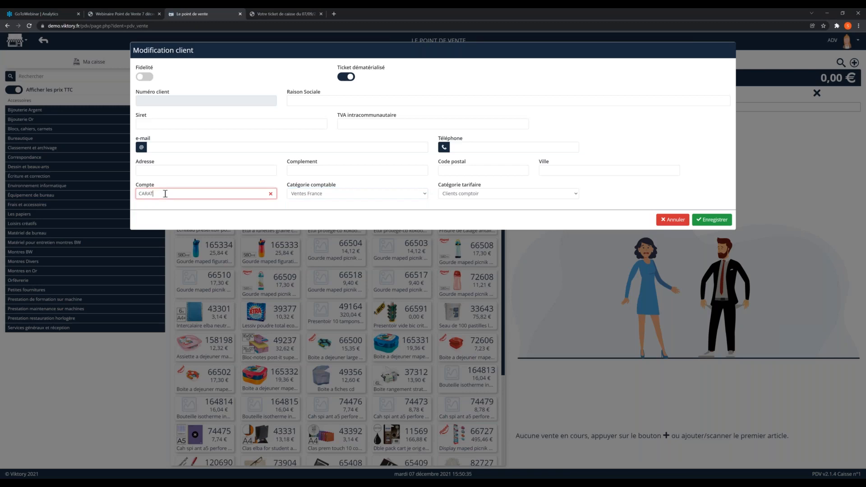
text(1)
key(Tab)
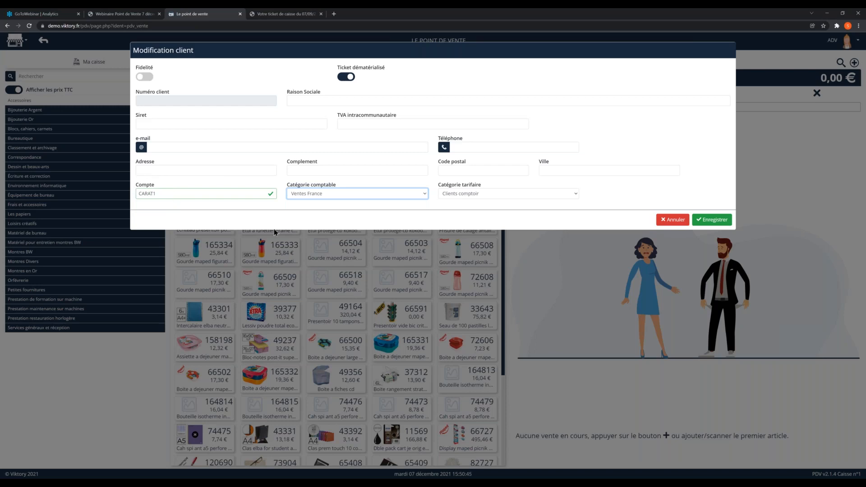
Step: Examine the Catégorie comptable and Catégorie tarifaire options for the new client and discard the record
click(327, 194)
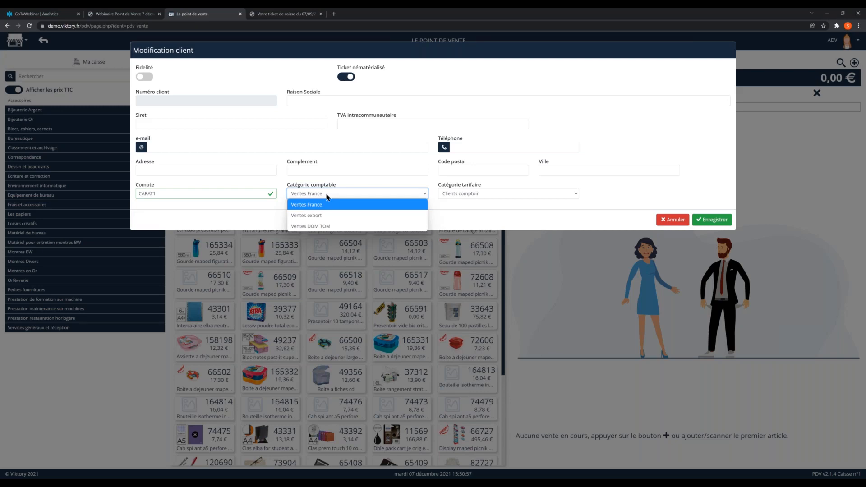
click(346, 185)
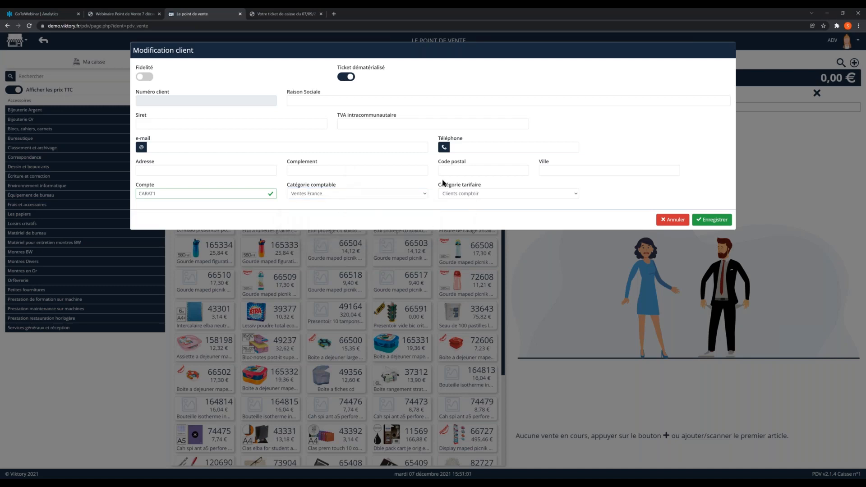
click(468, 195)
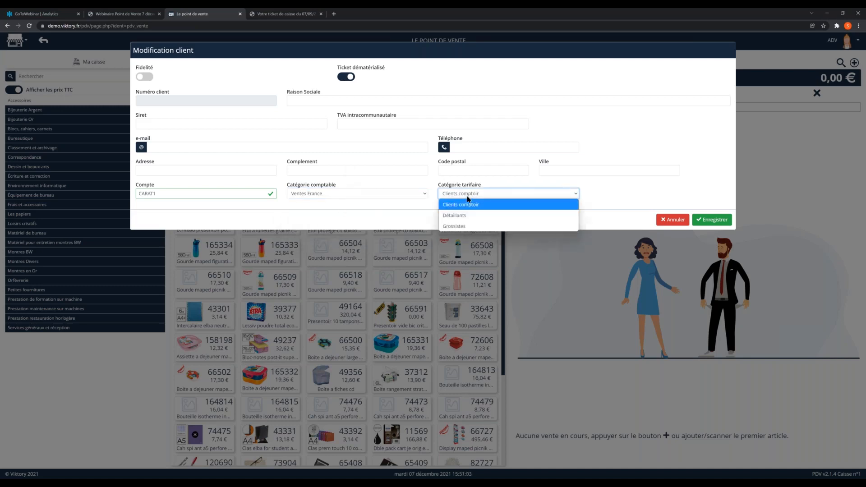
click(424, 210)
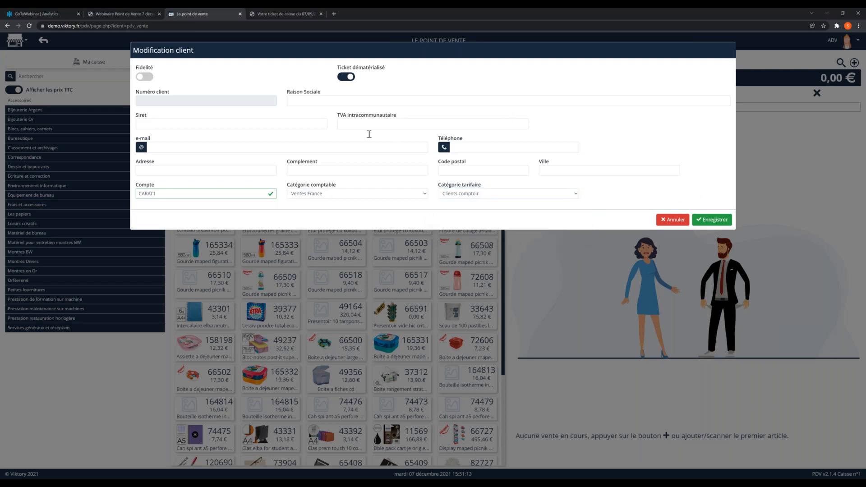
click(659, 223)
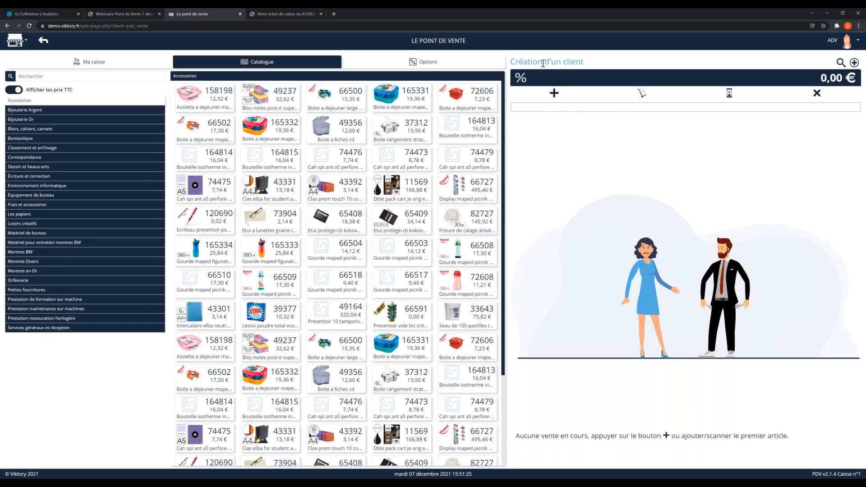
Step: Select the client Carat S.a.r.l for a new sale and open its list of quotes, orders and delivery notes
click(840, 63)
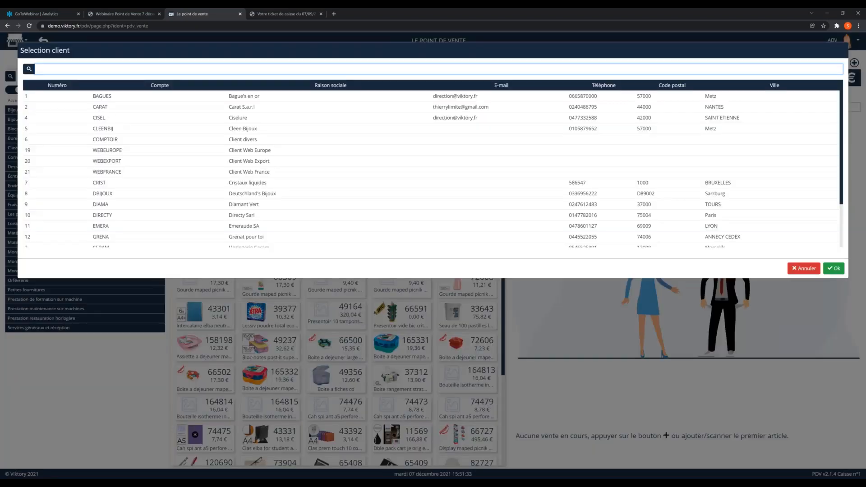
click(257, 107)
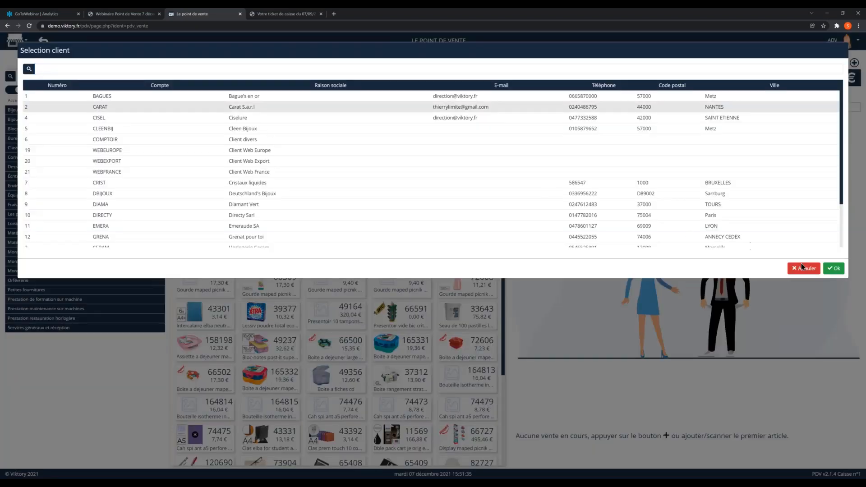
click(833, 268)
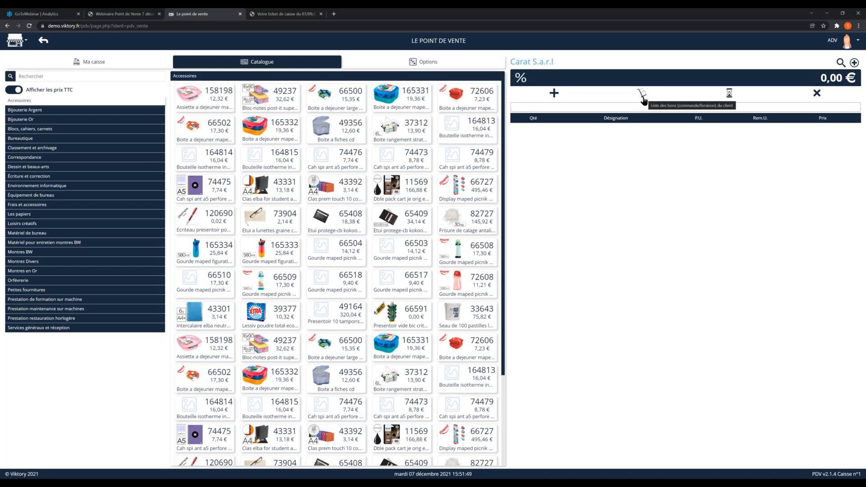
click(642, 96)
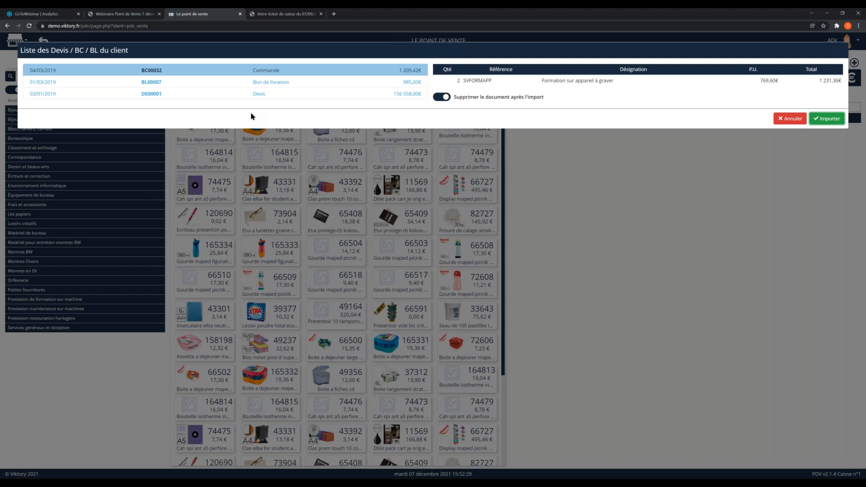
Step: Import the client's delivery note dated 01/03/2019 into the sale, with deletion of the document after import switched off
click(258, 84)
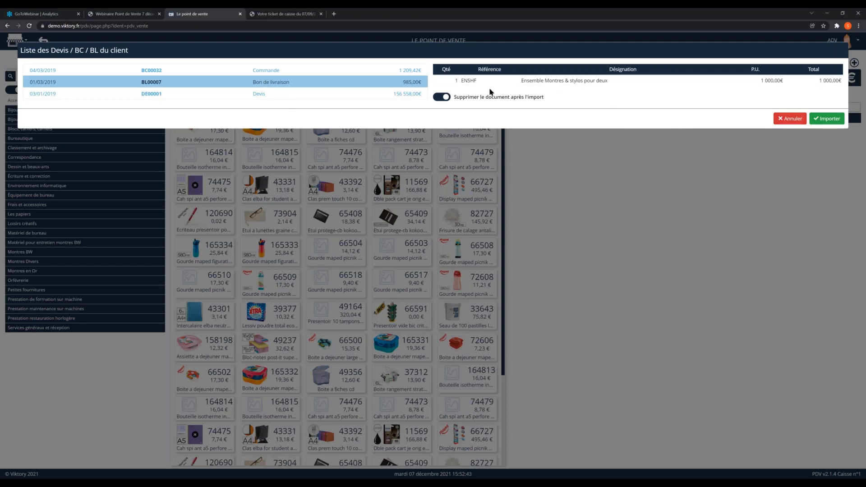
click(443, 97)
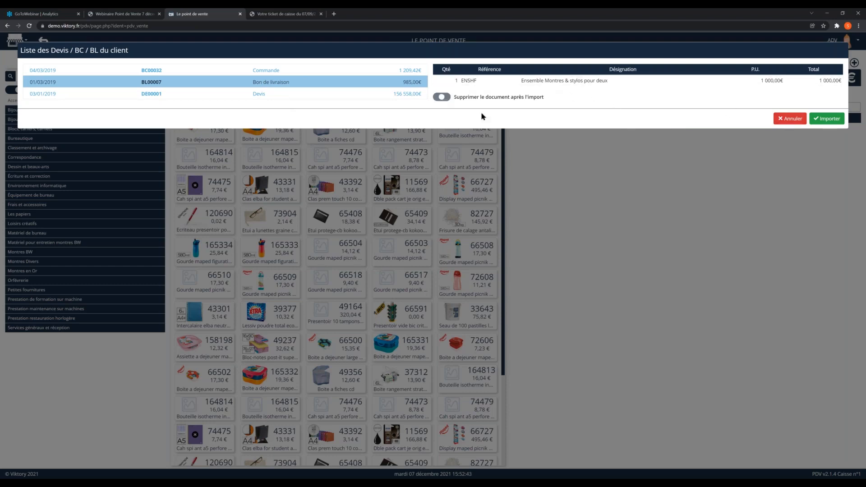
click(821, 119)
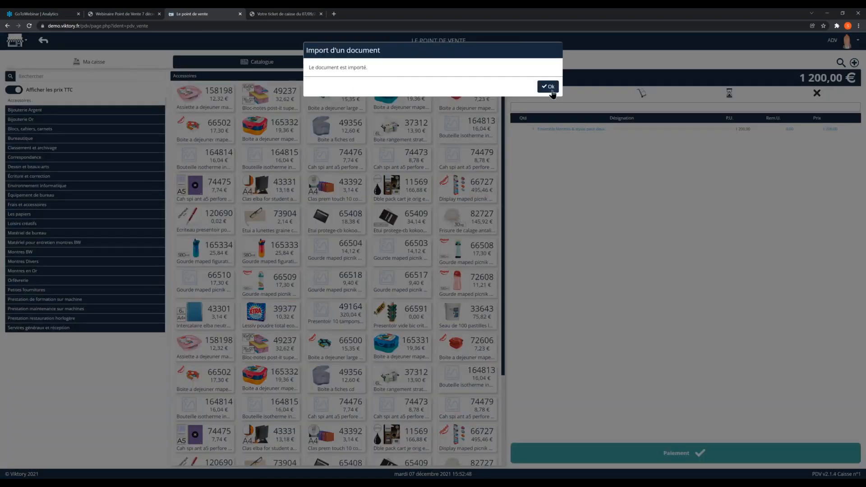
click(549, 87)
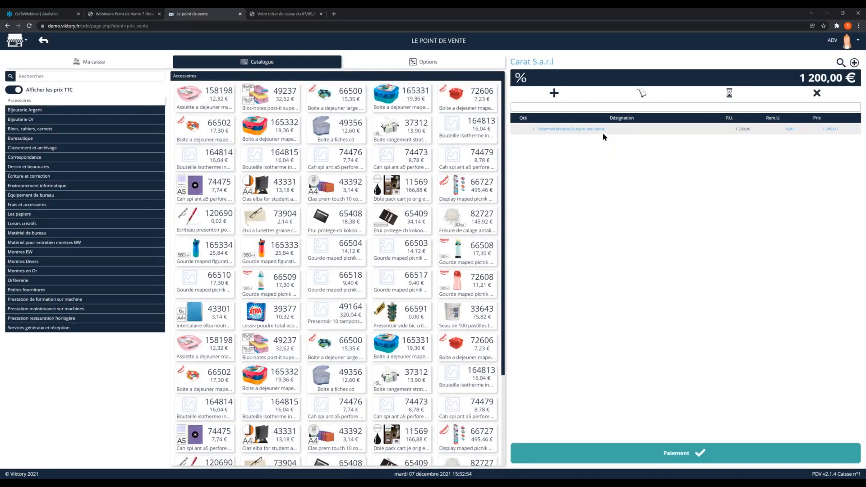
Step: Settle the sale with Mise en compte and finalise it with Aucun as the client receipt
click(687, 461)
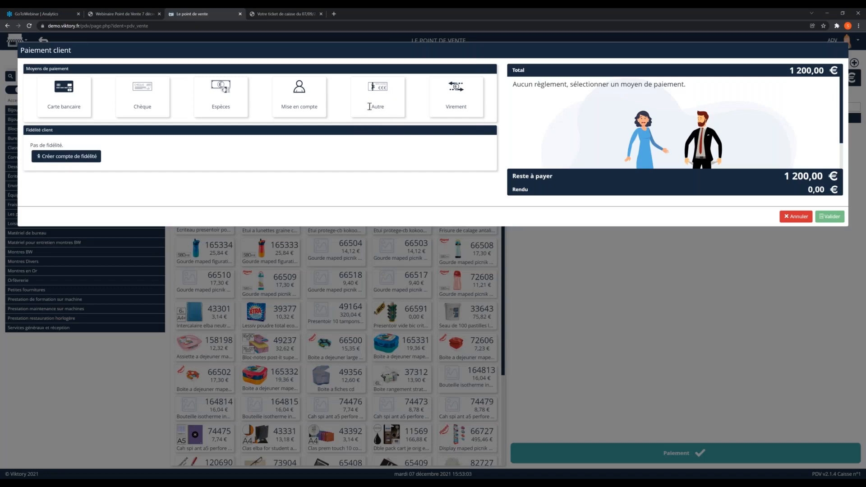
click(296, 105)
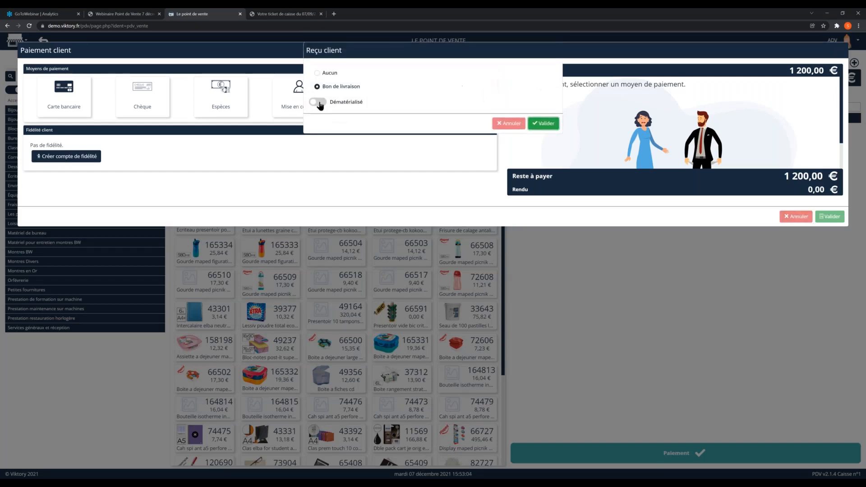
click(326, 76)
click(547, 126)
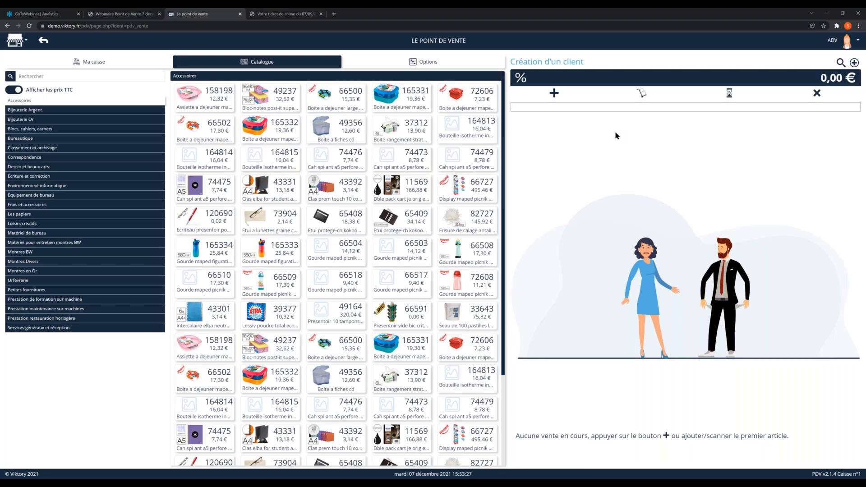
Step: Try to return the Bague Argent from ticket 13
click(422, 63)
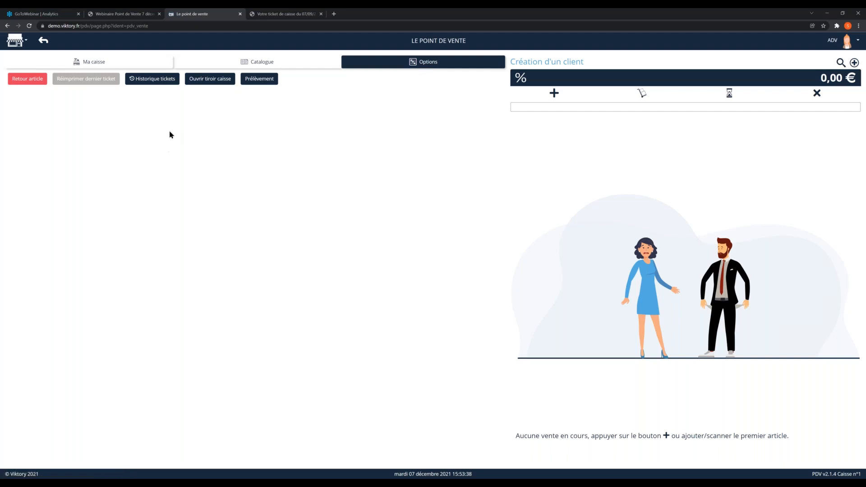
click(27, 81)
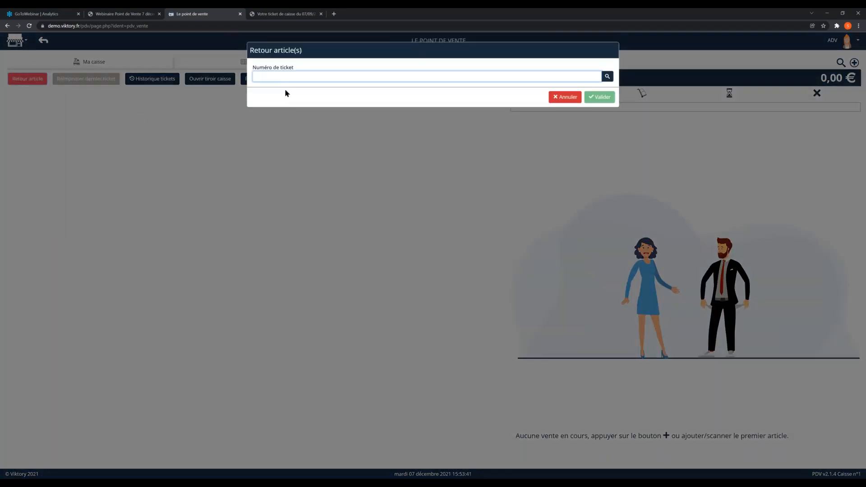
click(425, 77)
click(611, 77)
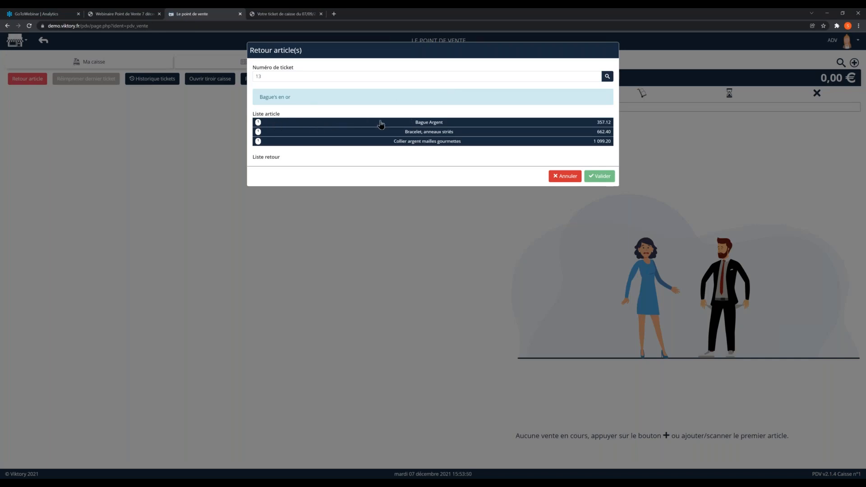
click(428, 125)
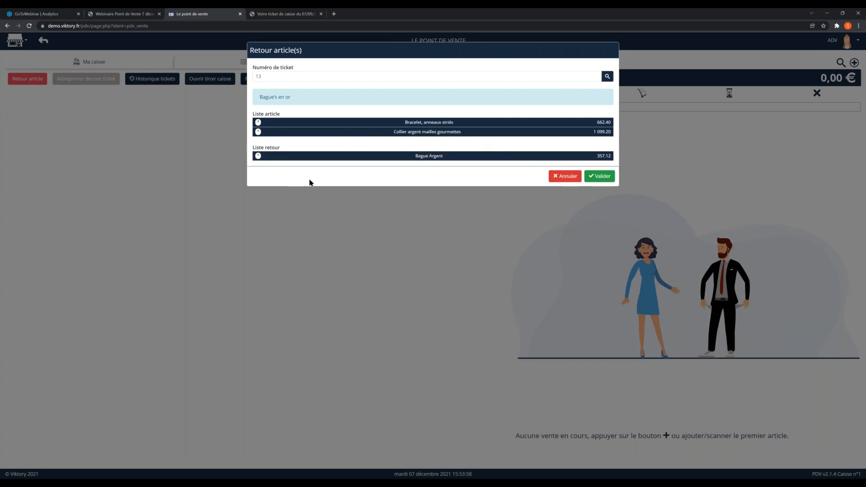
double_click(269, 81)
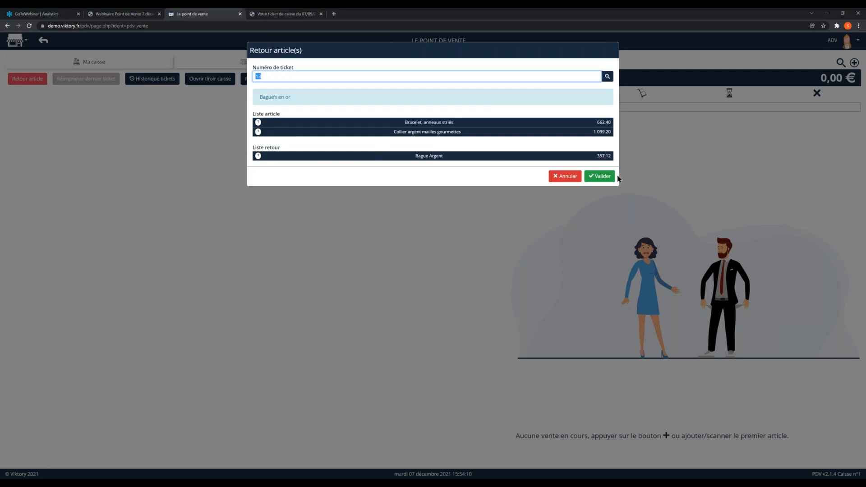
click(601, 176)
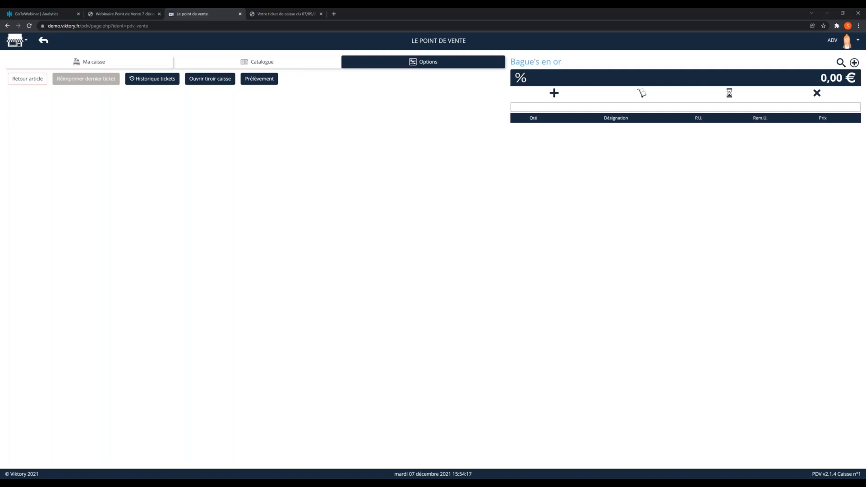
Step: Return the article Bracelet, anneaux striés from ticket 13
click(27, 79)
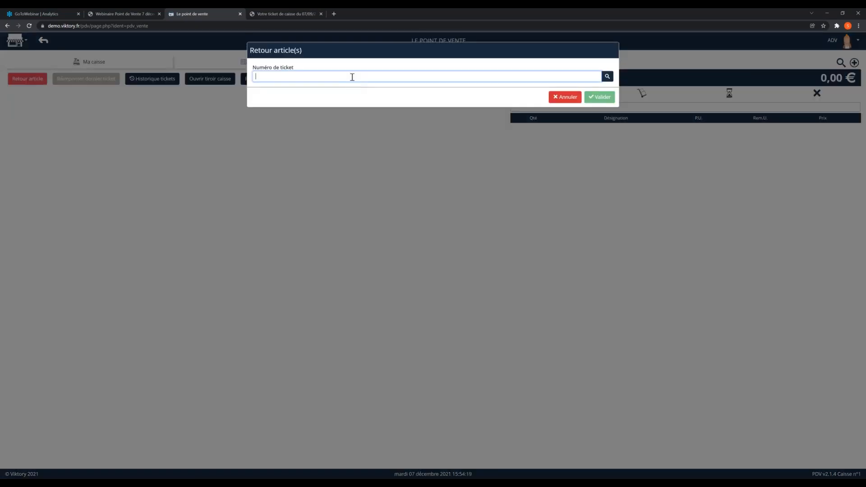
click(606, 76)
click(258, 132)
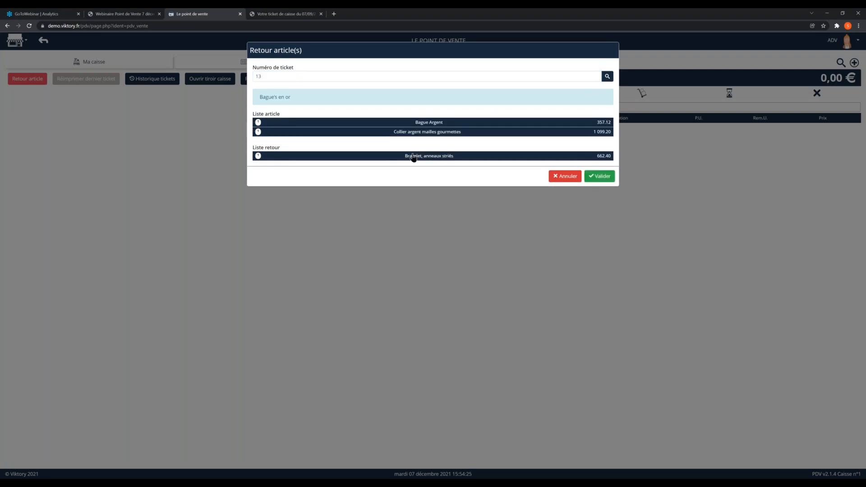
click(601, 176)
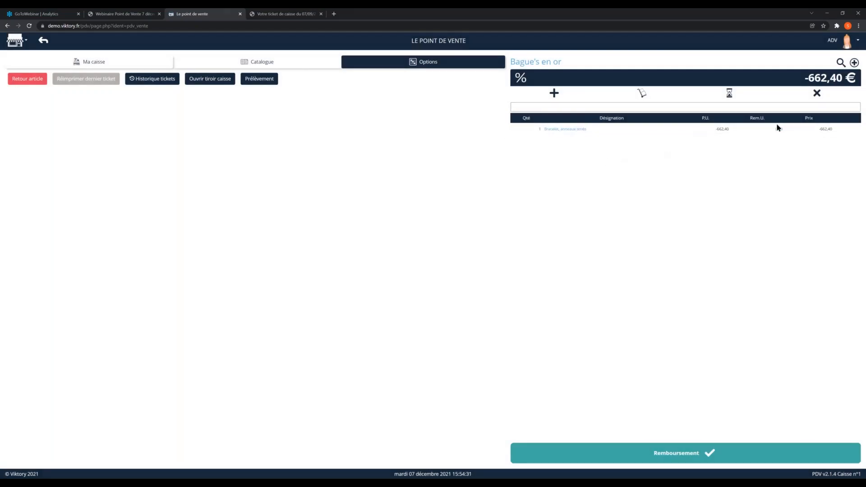
drag(804, 78, 847, 80)
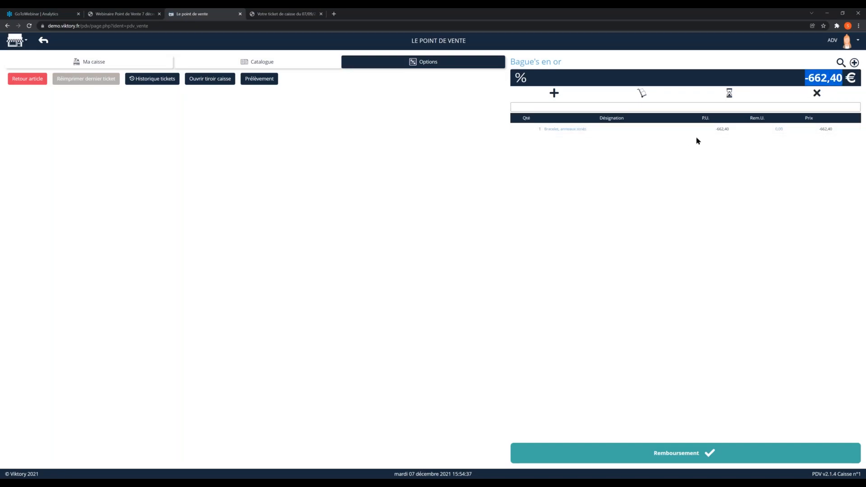
click(616, 286)
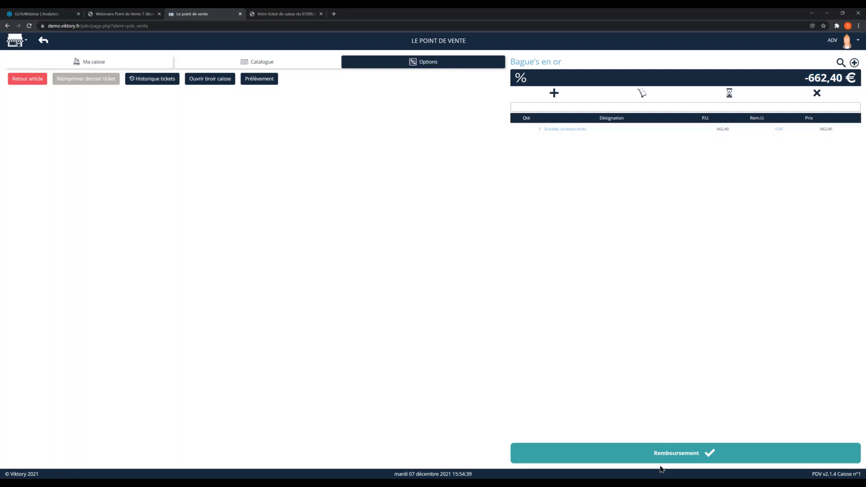
Step: Refund the returned bracelet as an Avoir with Aucun as the client receipt, and reprint the last ticket
click(669, 456)
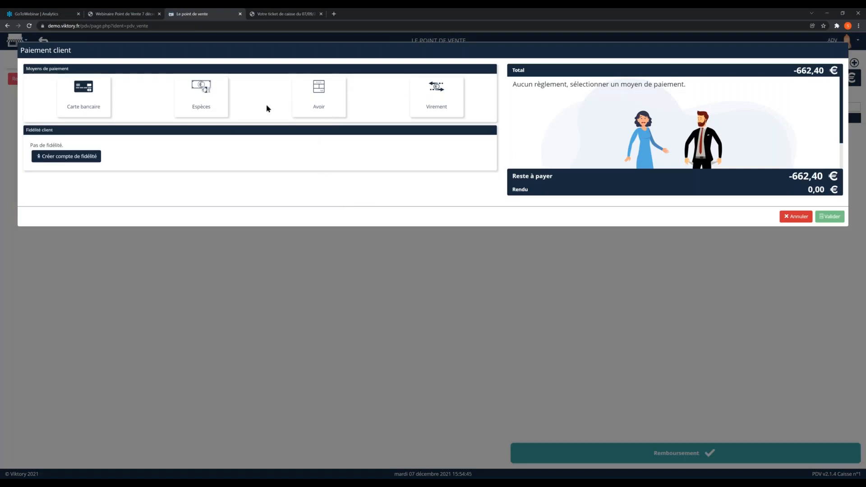
click(300, 92)
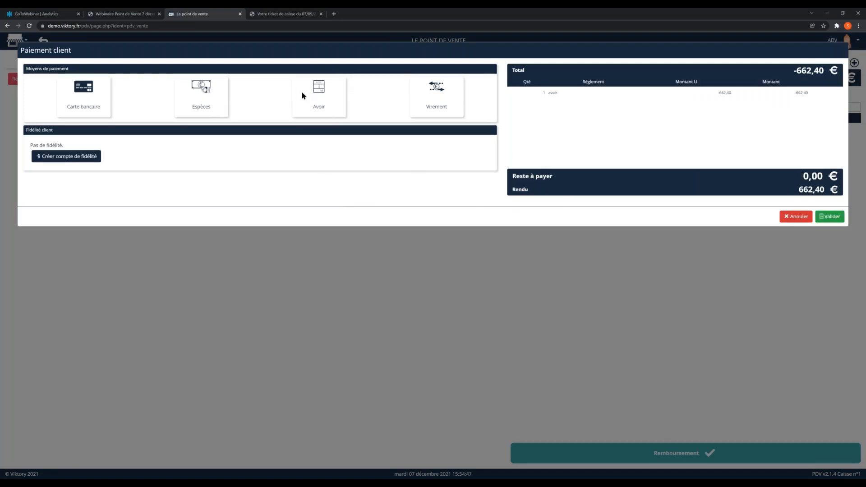
click(829, 217)
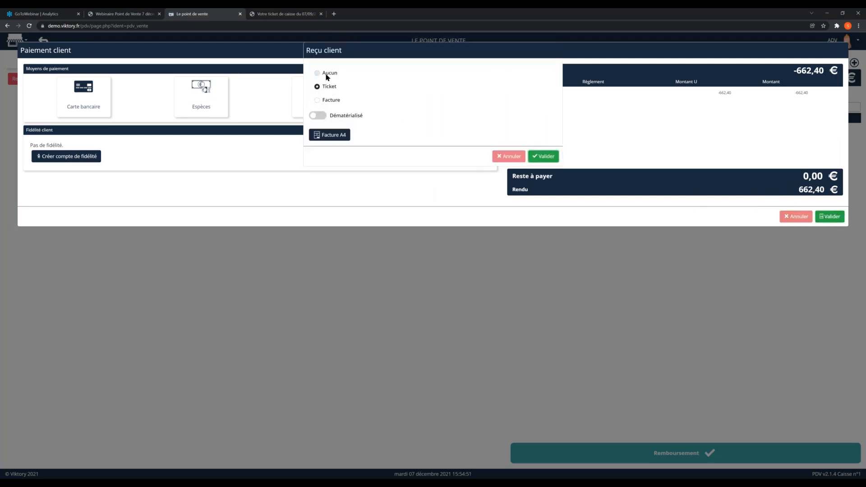
click(317, 73)
click(551, 158)
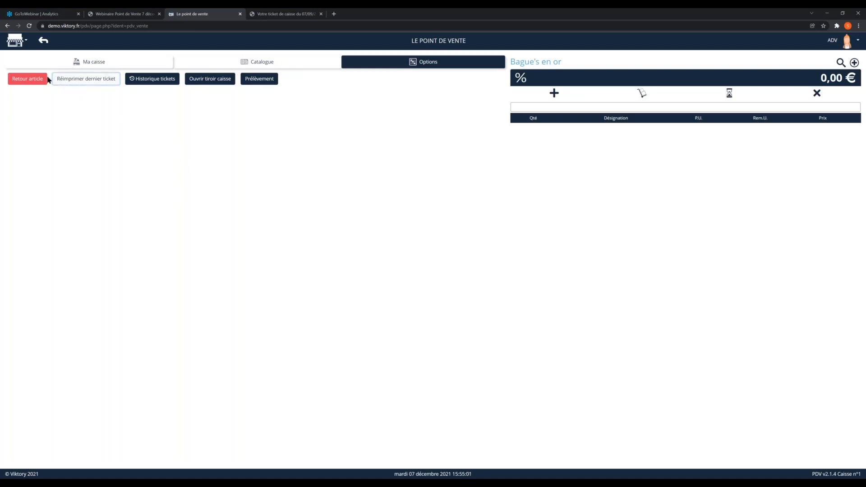
click(75, 81)
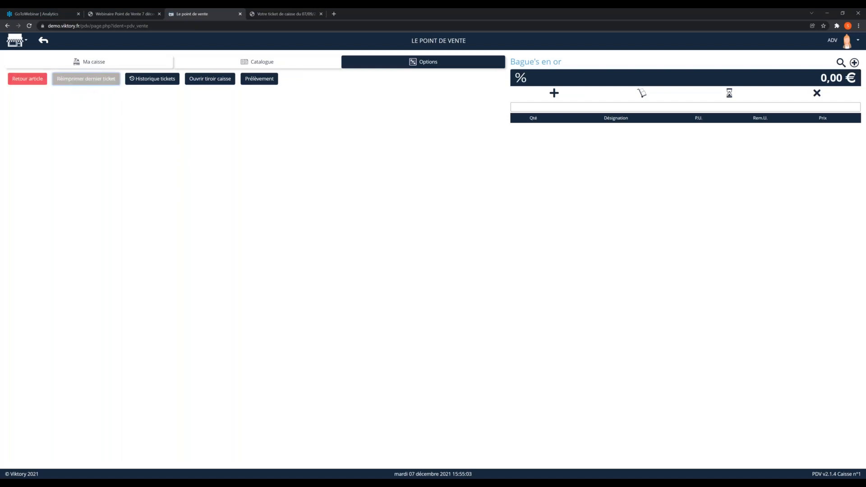
Step: Filter the ticket history by the date 07/10/2021 and display the details of ticket 30
click(150, 79)
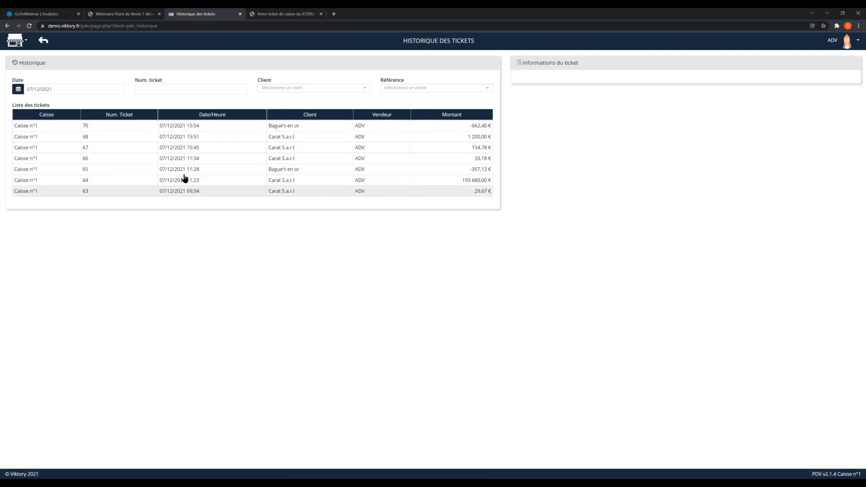
click(51, 89)
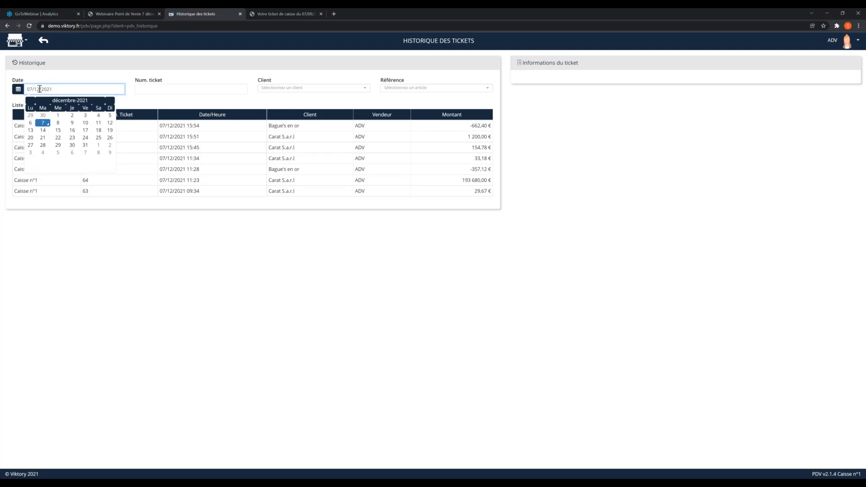
click(40, 89)
text(0)
key(Return)
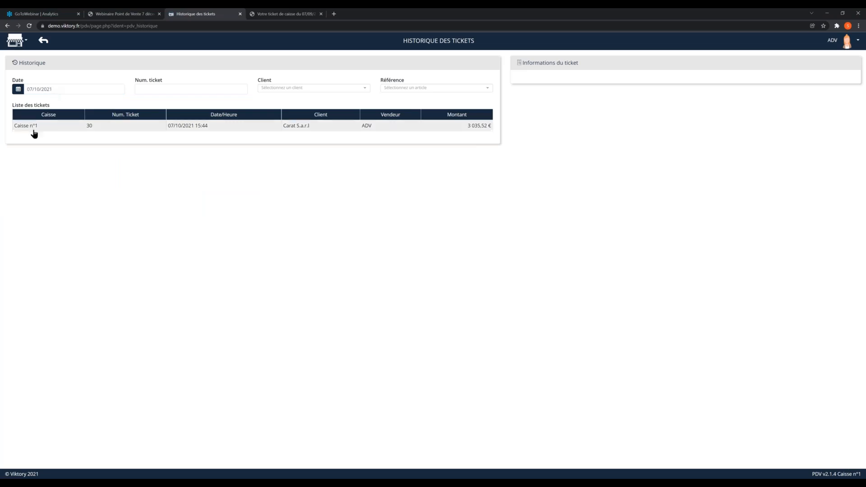
click(183, 130)
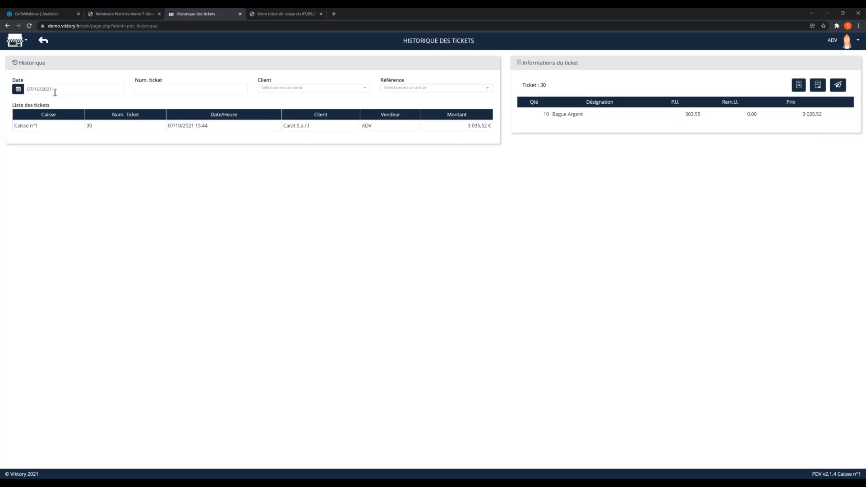
Step: Search the ticket history for ticket number 13 and display its details
click(156, 91)
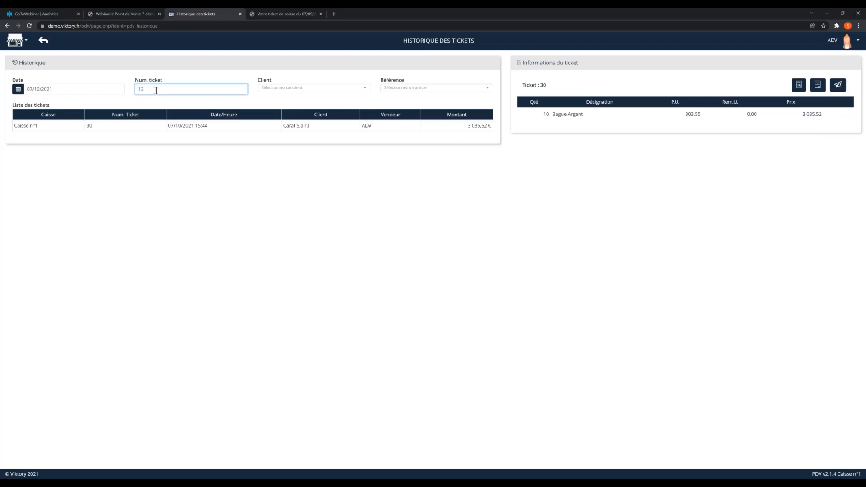
text(13)
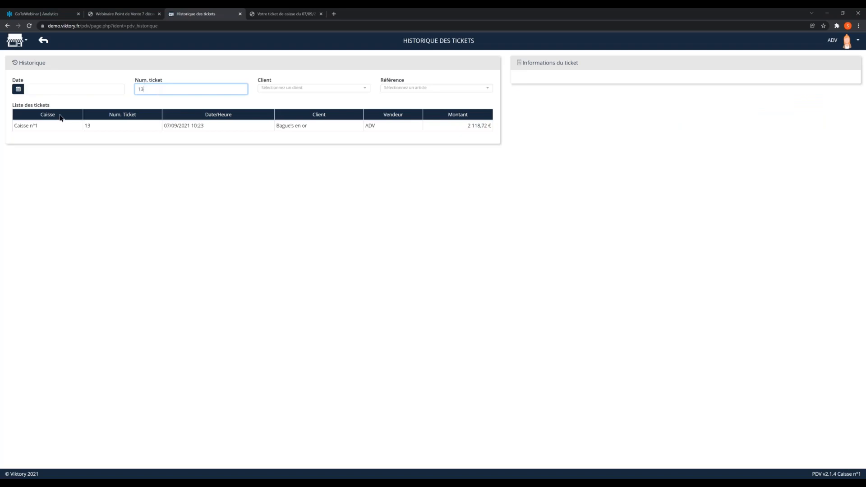
click(168, 126)
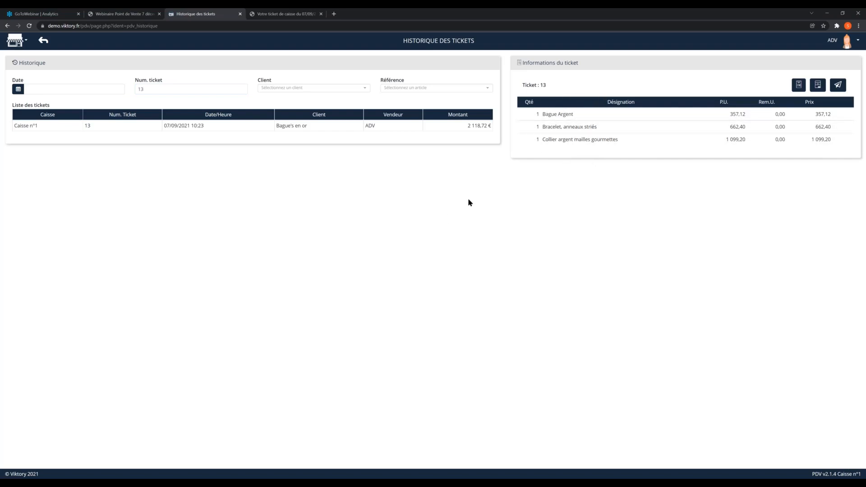
Step: Filter the ticket history by the client Carat S.a.r.l and examine the details of several of its tickets, including 63 and 54
double_click(172, 90)
click(310, 90)
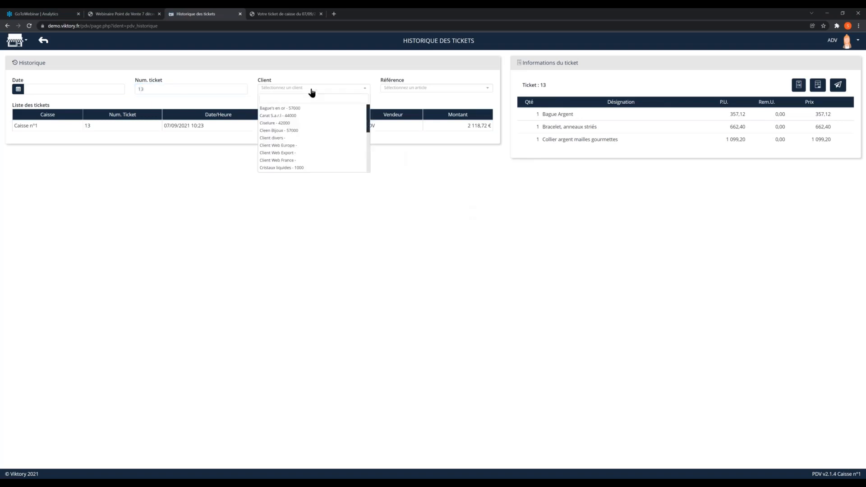
text(CARAT)
key(Return)
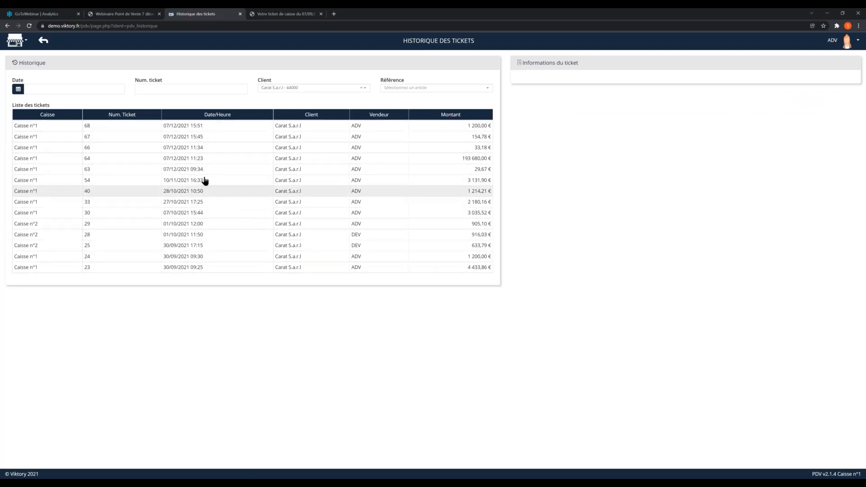
click(179, 191)
click(179, 171)
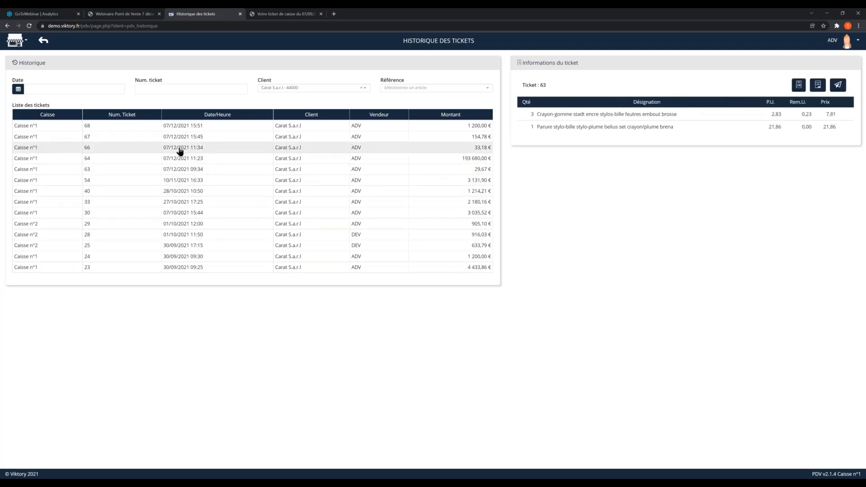
click(181, 180)
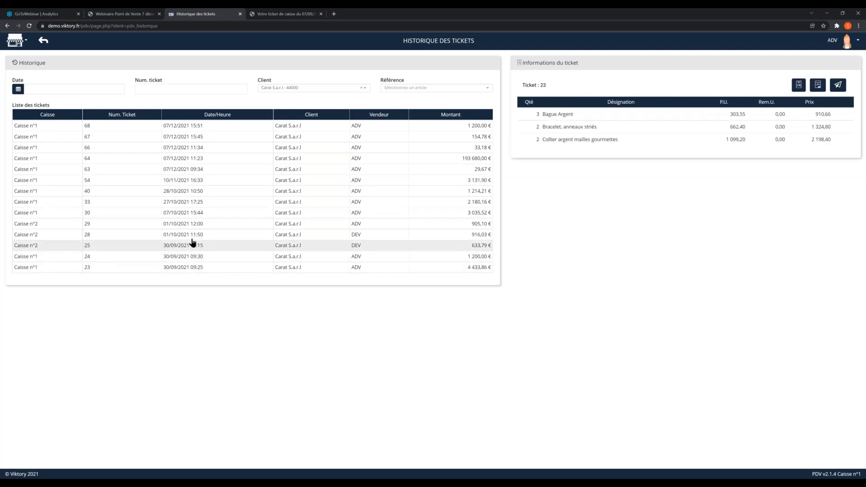
Step: Filter the ticket history by the article BRAAR10 with no client selected, and examine the details of several tickets, including 23 and 41
click(399, 88)
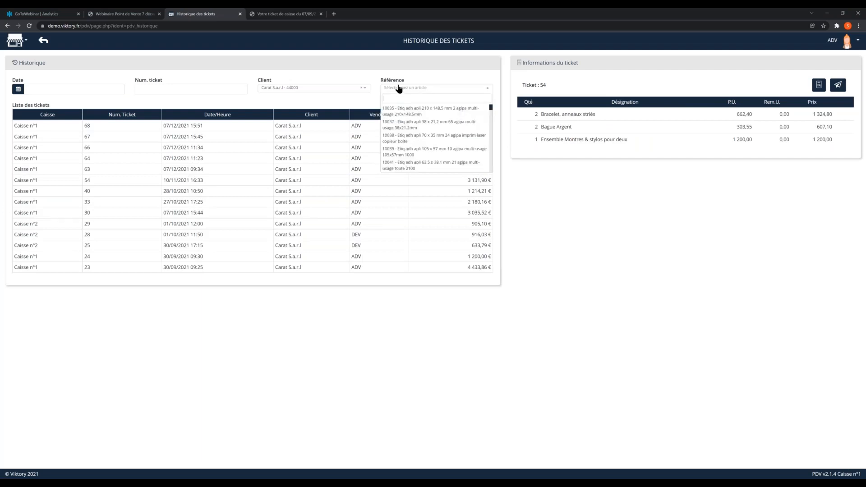
text(BRAAR)
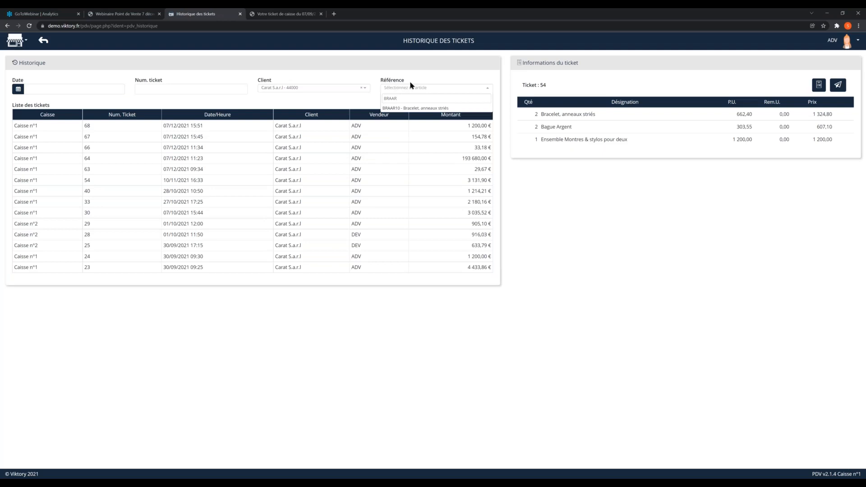
click(391, 109)
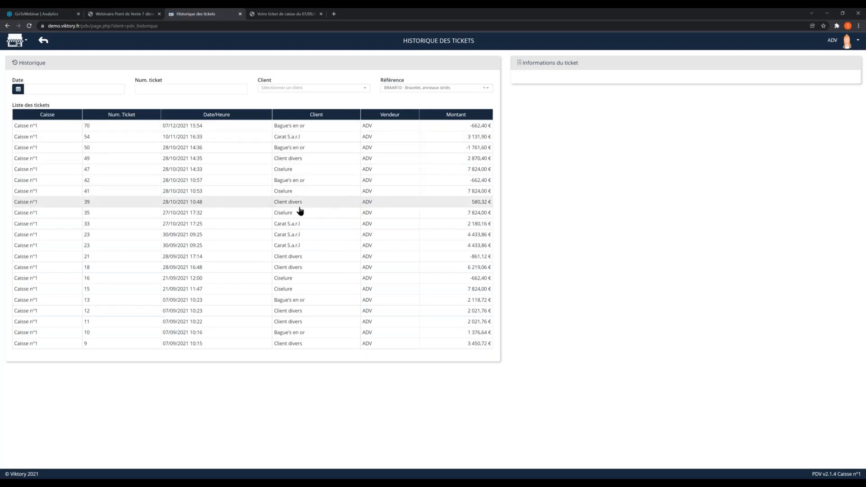
click(191, 238)
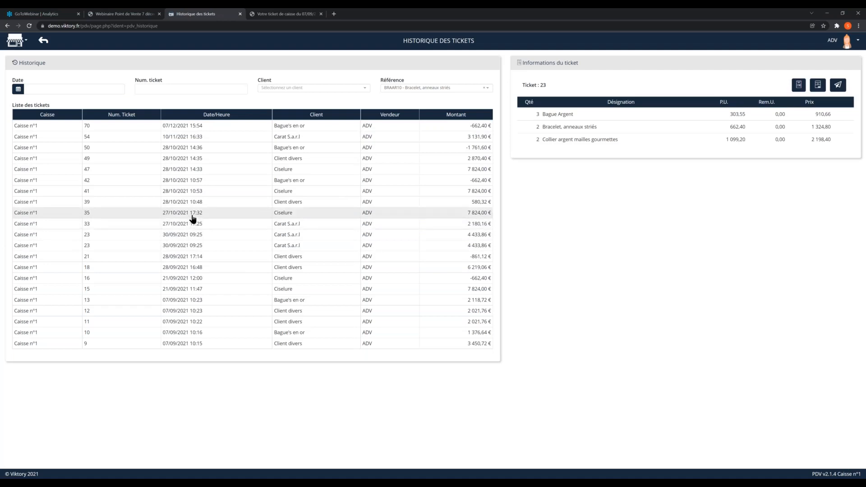
click(194, 213)
click(198, 169)
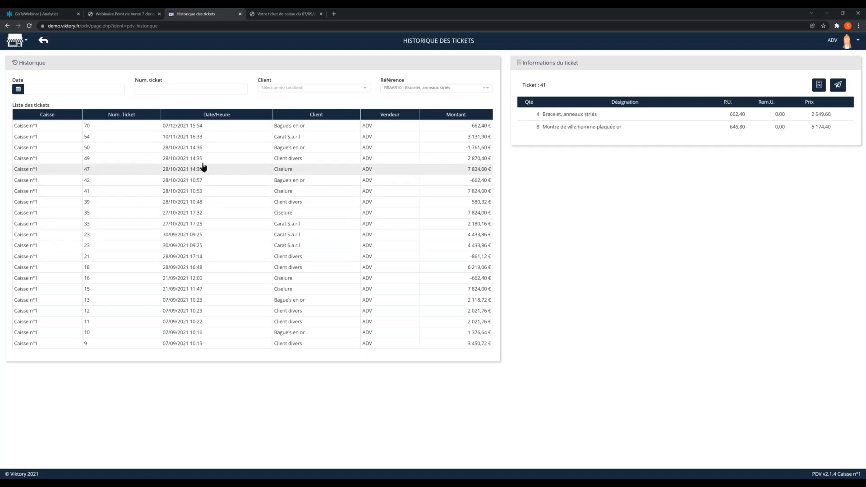
click(194, 245)
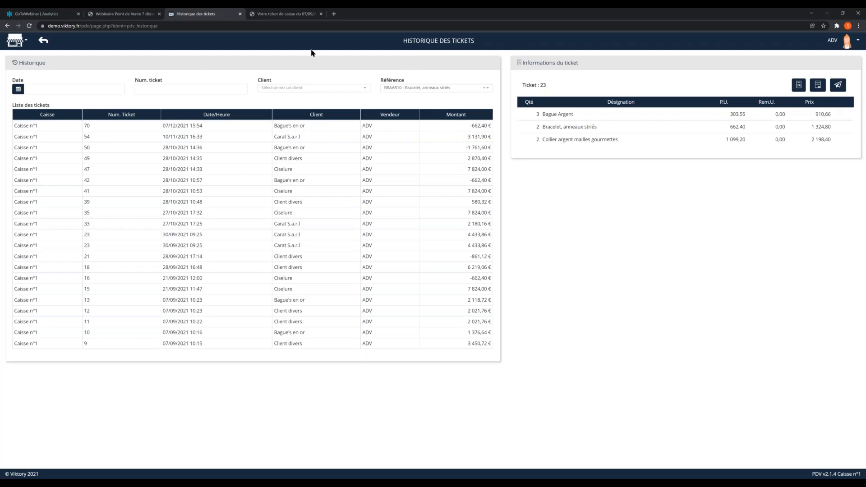
Step: Return to the sales screen, view the linked account in the client record of Bague's en or, and close the record without saving
click(43, 41)
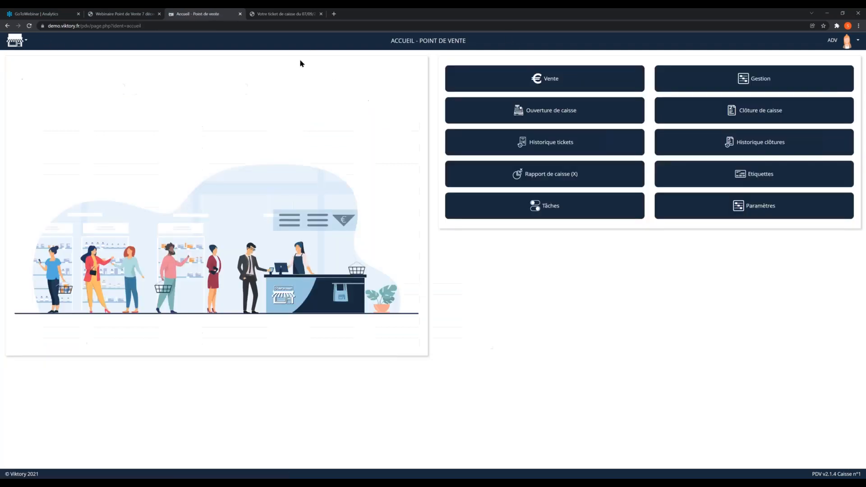
click(574, 85)
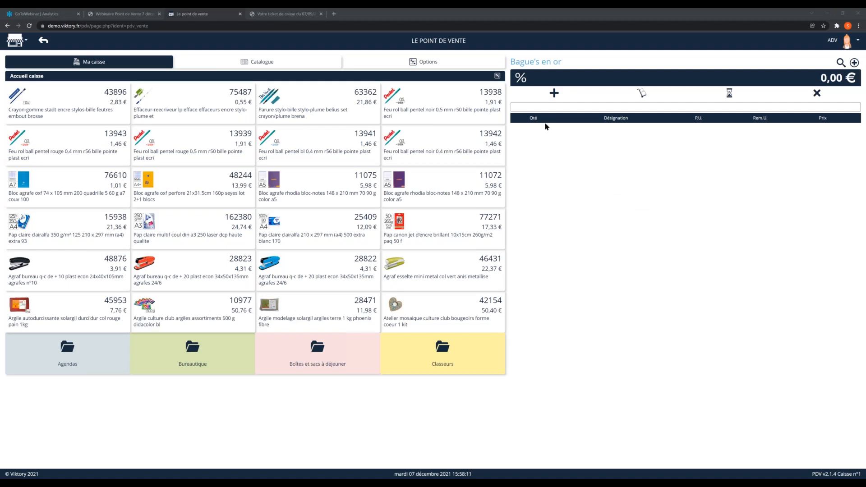
click(536, 63)
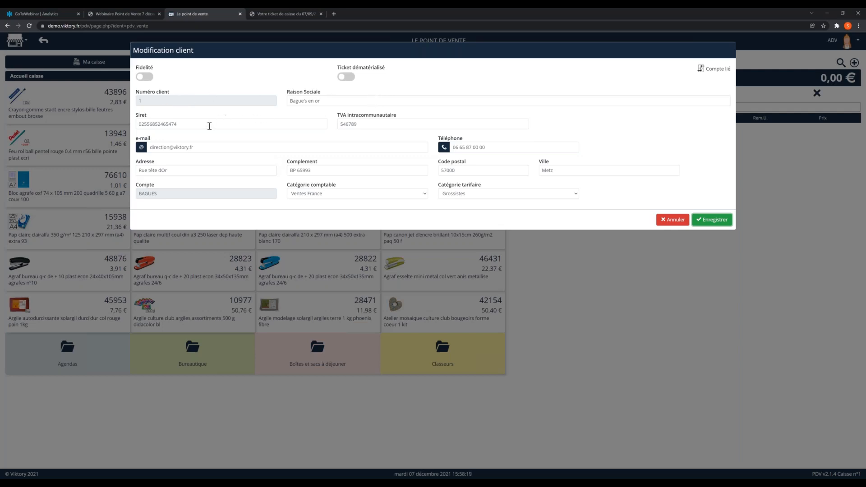
drag(167, 194, 134, 194)
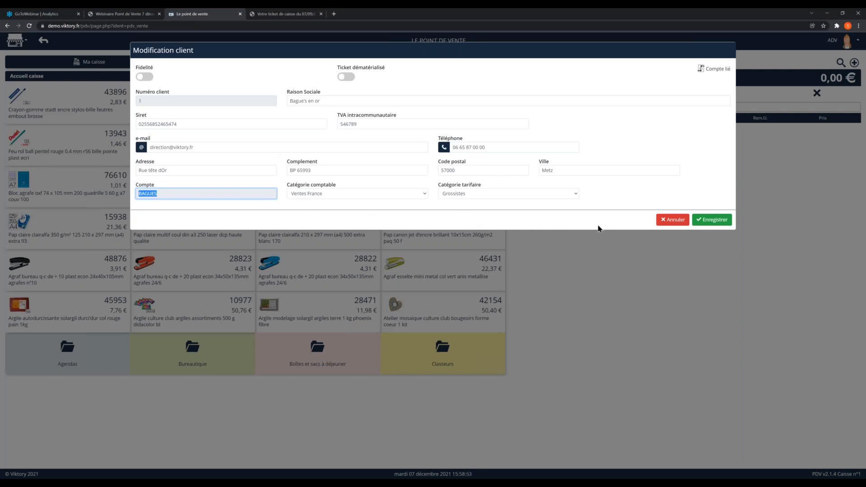
click(672, 219)
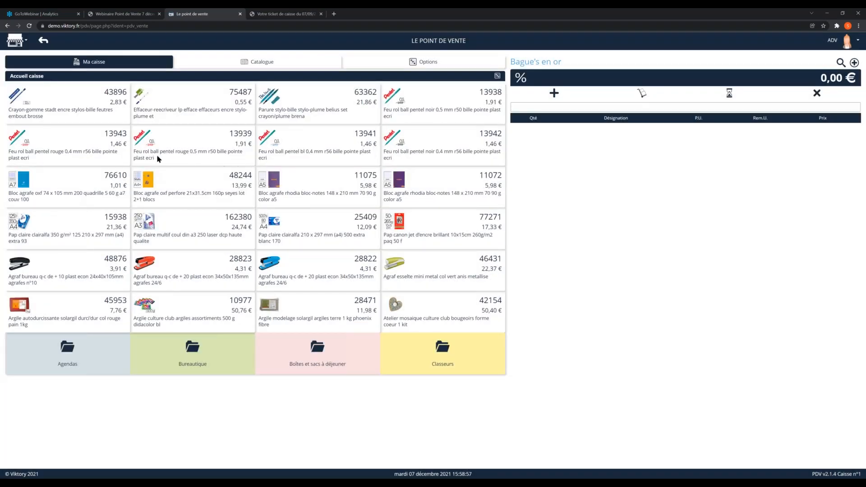
Step: Add six units of article 43896, the Crayon-gomme, to the sale for Bague's en or
click(103, 93)
drag(105, 93, 128, 92)
click(113, 91)
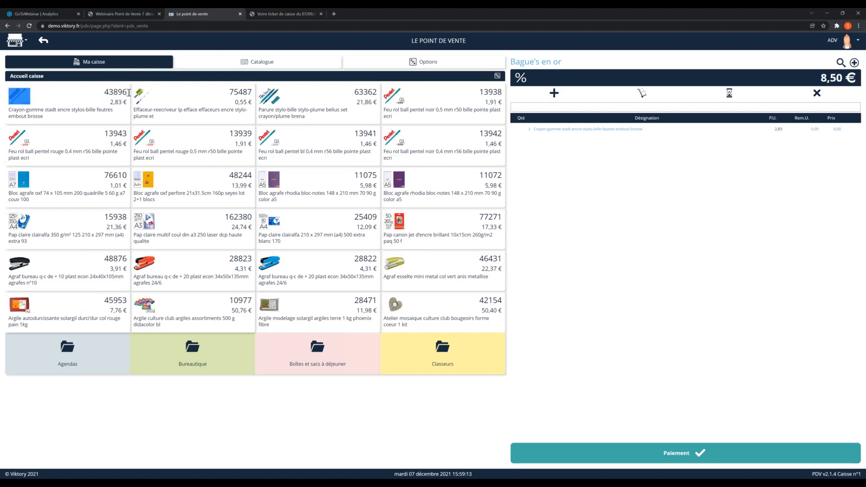
double_click(124, 92)
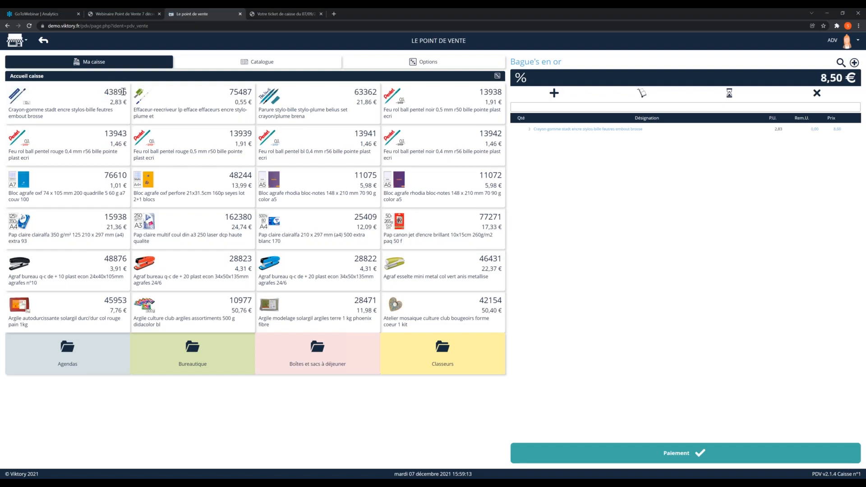
triple_click(38, 110)
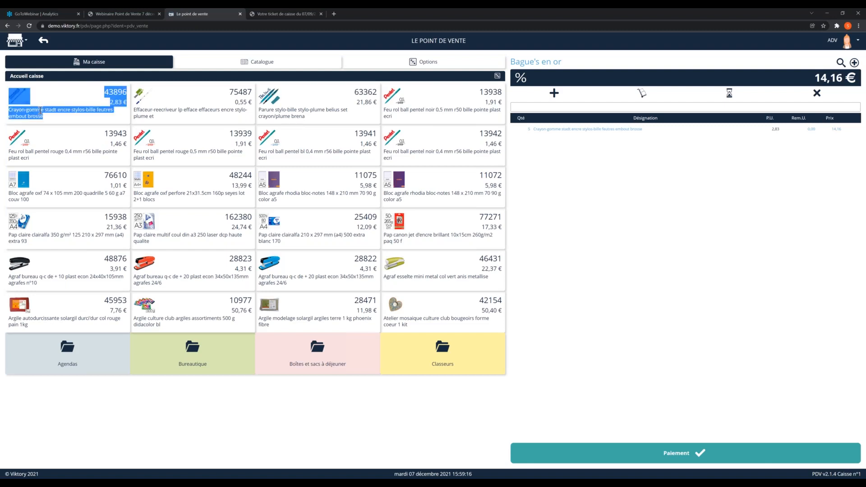
click(77, 98)
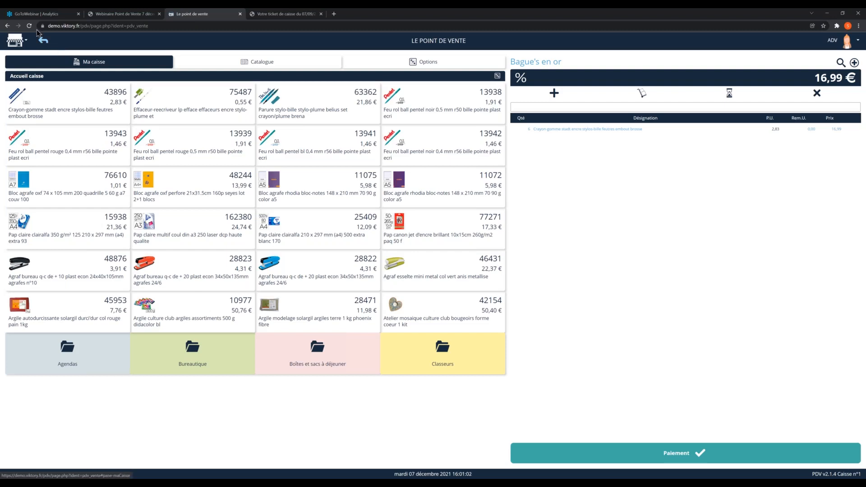
Step: Leave the sale for the Multi Codes Barres management page and search its articles for reference braar10
click(46, 44)
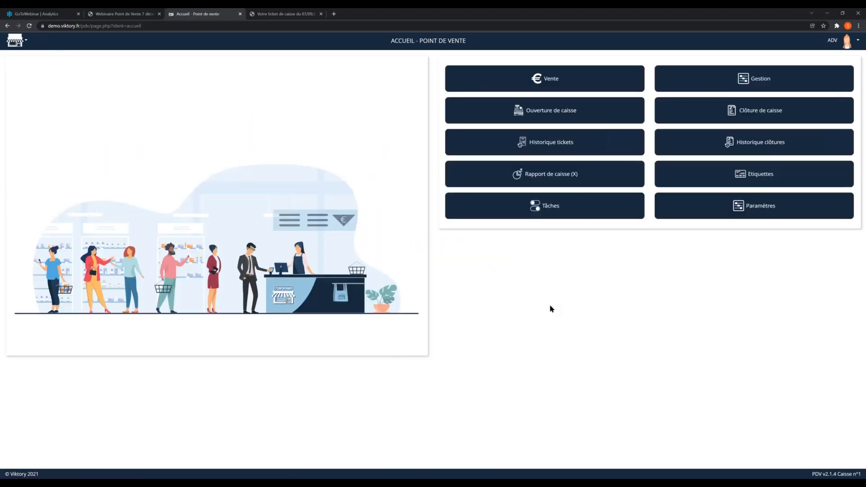
click(726, 86)
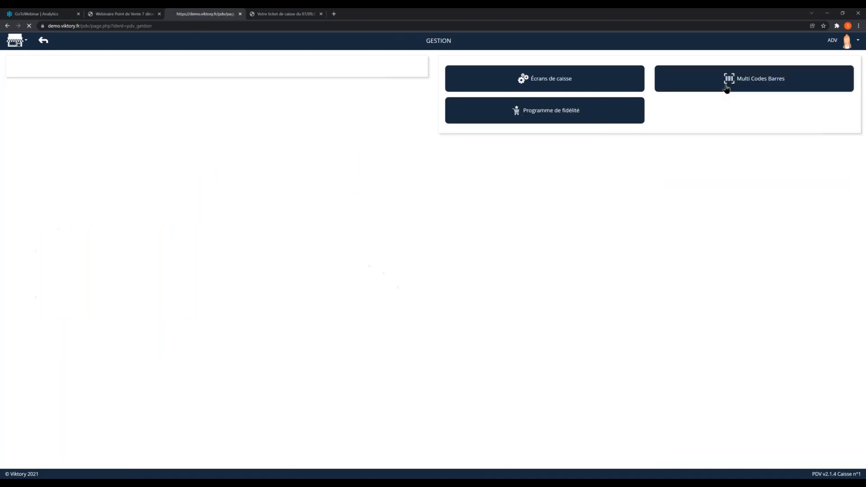
click(746, 83)
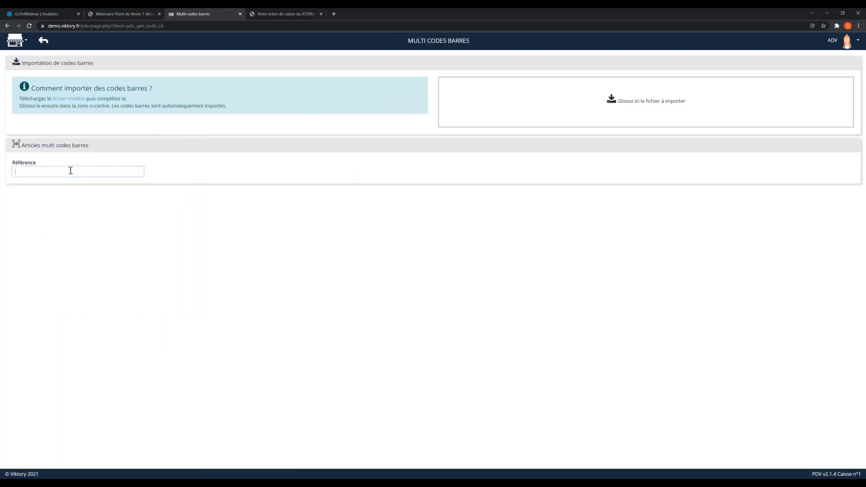
click(70, 170)
text(braa)
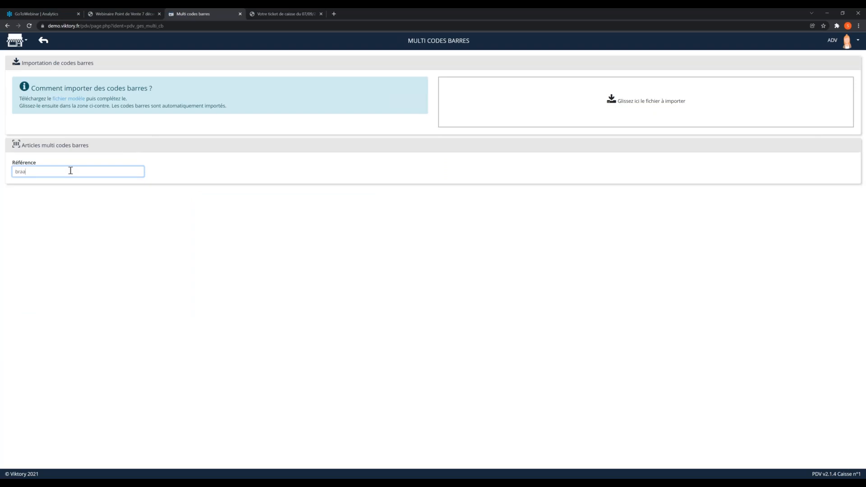
text(r100)
key(Return)
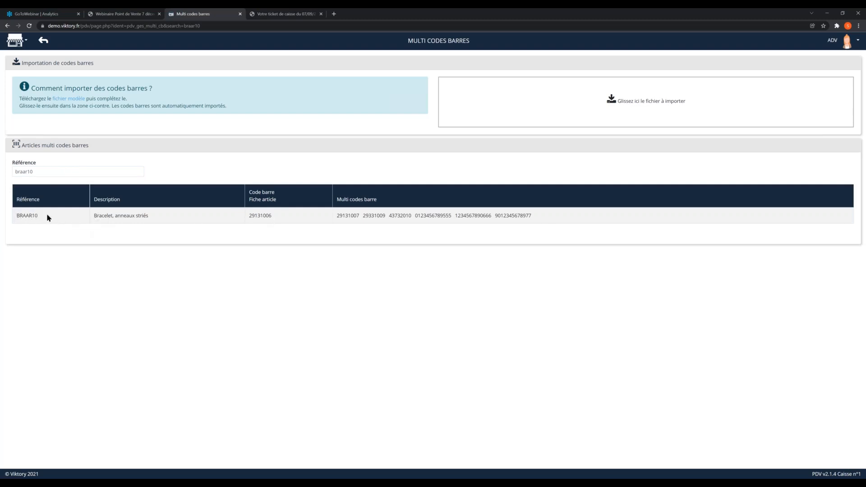
Step: Examine the item-record barcode and the multiple barcodes of BRAAR10, and return to the point-of-sale home screen
double_click(261, 216)
drag(533, 216, 343, 225)
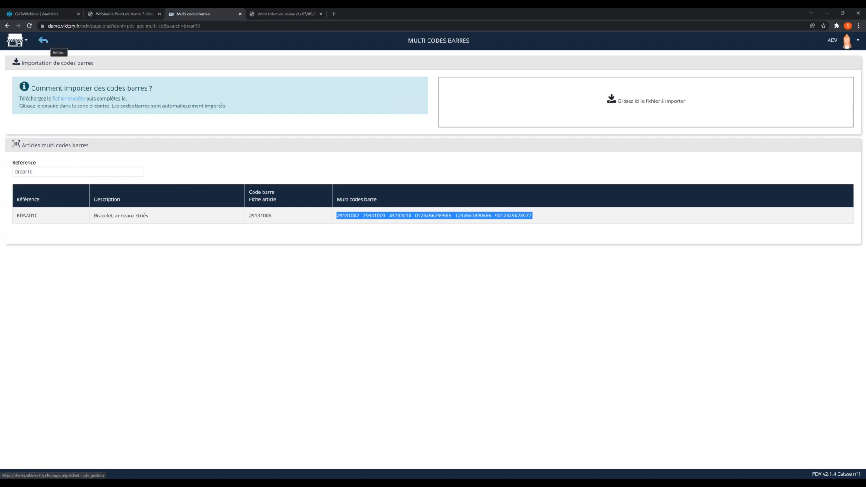
click(43, 41)
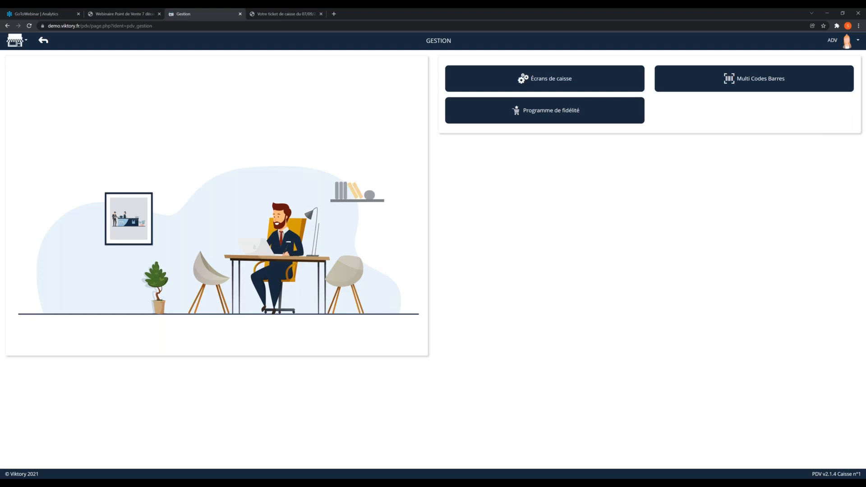
click(43, 40)
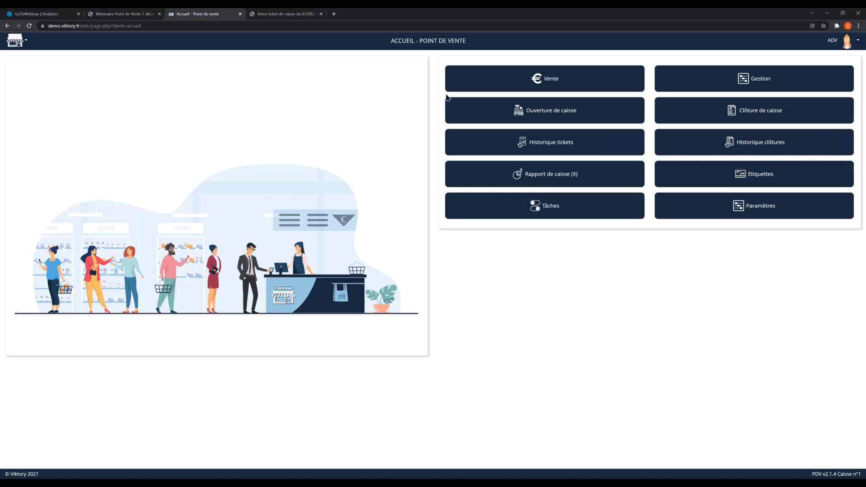
Step: Reopen the sale for Bague's en or and remove the Crayon-gomme line from it
click(506, 89)
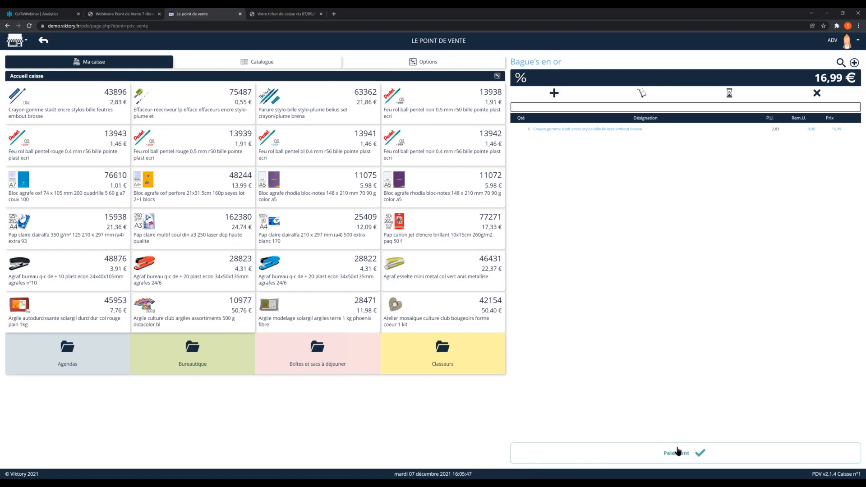
click(846, 130)
click(847, 129)
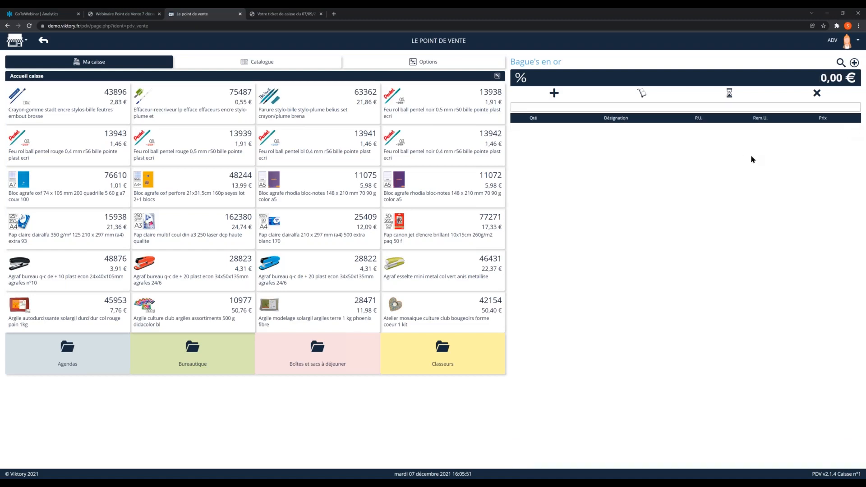